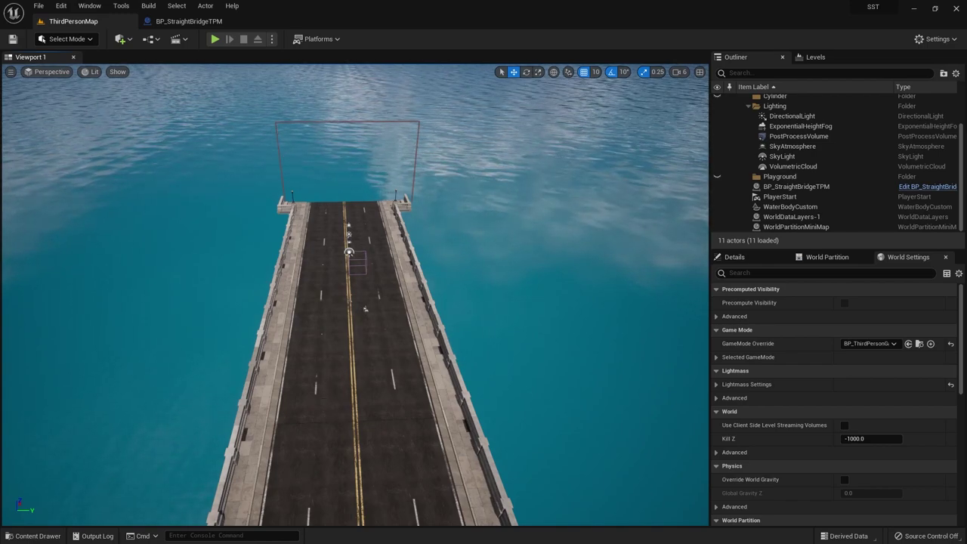
- Run a test play of the level from the viewport, then stop it
left_click(296, 147)
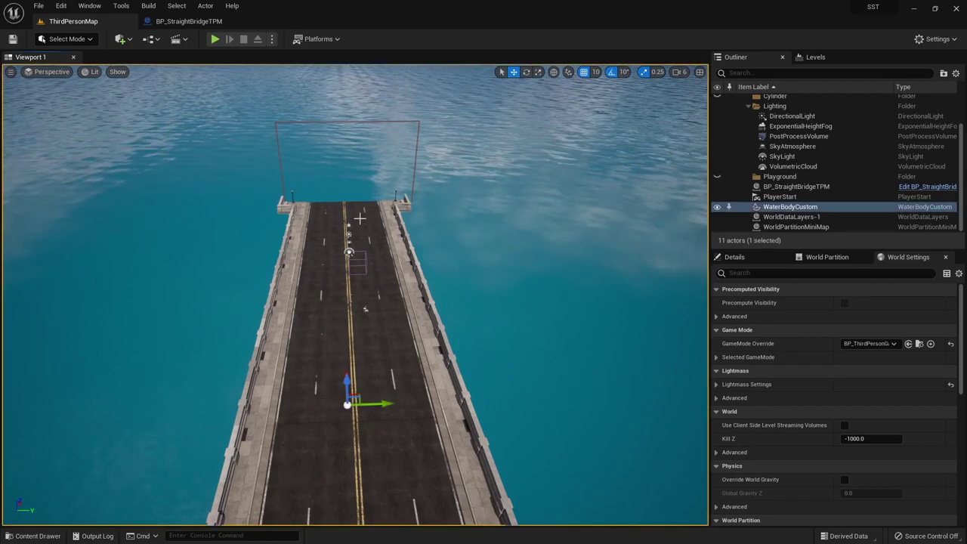
left_click(215, 38)
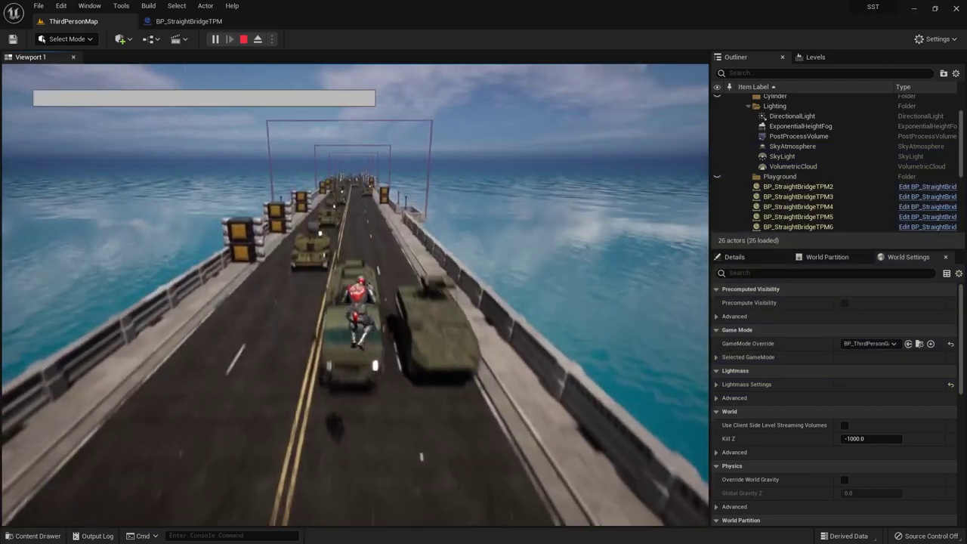
key("Escape")
- Play-test once more, orbit back over the bridge, and bring up the Content Drawer
right_click_drag(236, 373, 344, 325)
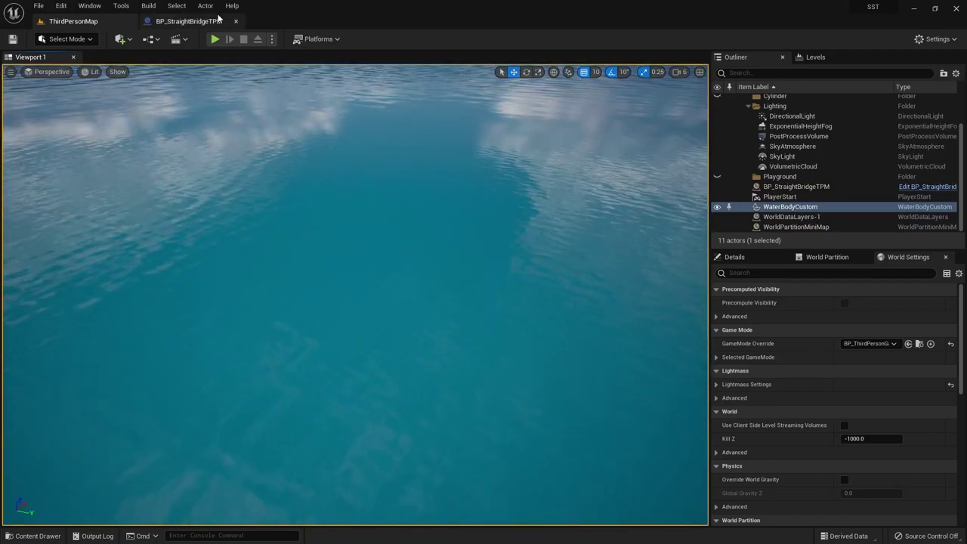
left_click(213, 40)
key("Escape")
mouse_move(397, 264)
right_mouse_down()
mouse_move(319, 292)
mouse_move(376, 306)
right_mouse_up()
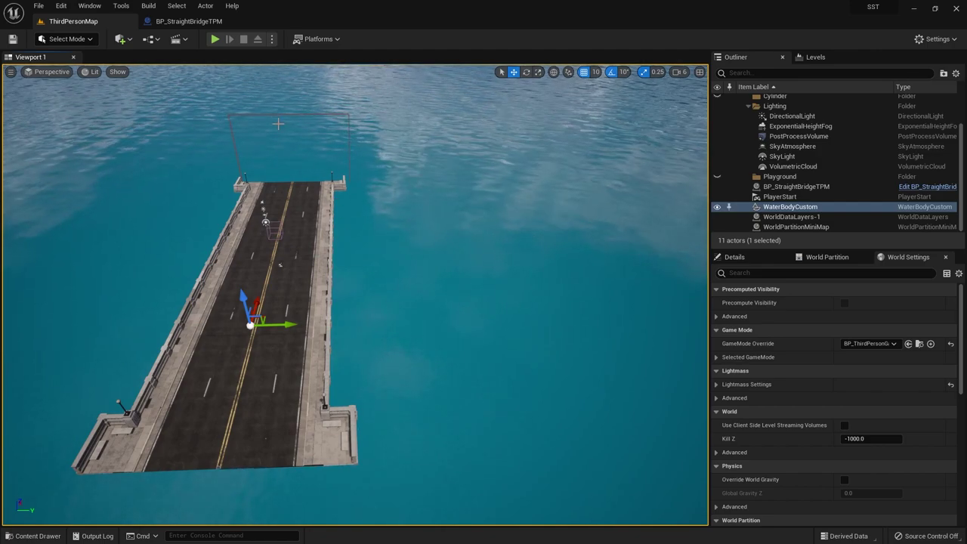
key("ctrl+space")
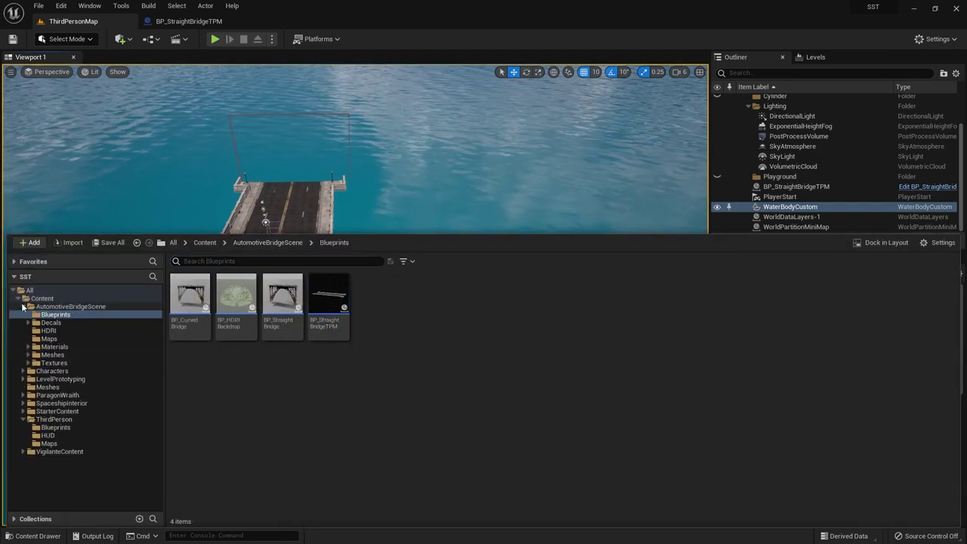
- Collapse AutomotiveBridgeScene and open the ThirdPerson/Blueprints folder
left_click(23, 307)
left_click(57, 364)
left_click(206, 289)
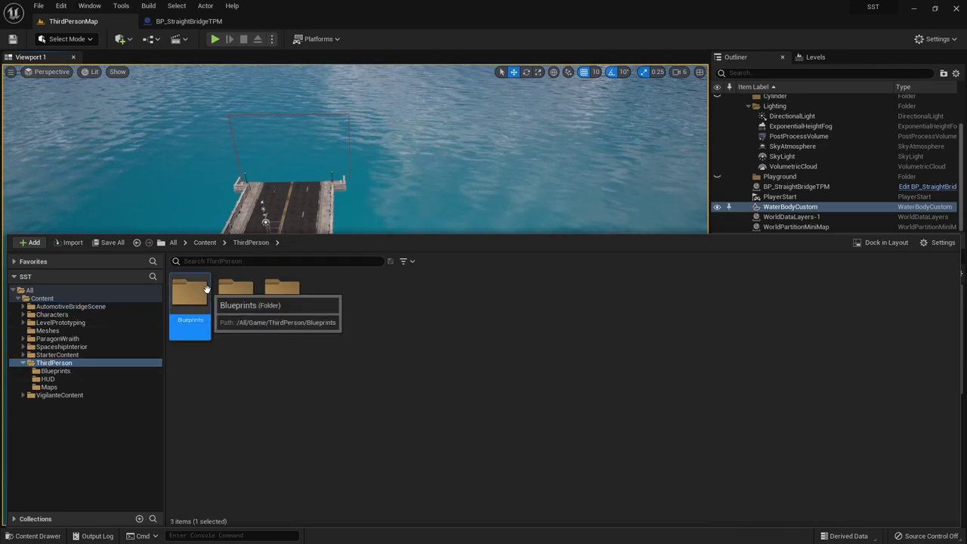
double_click(206, 289)
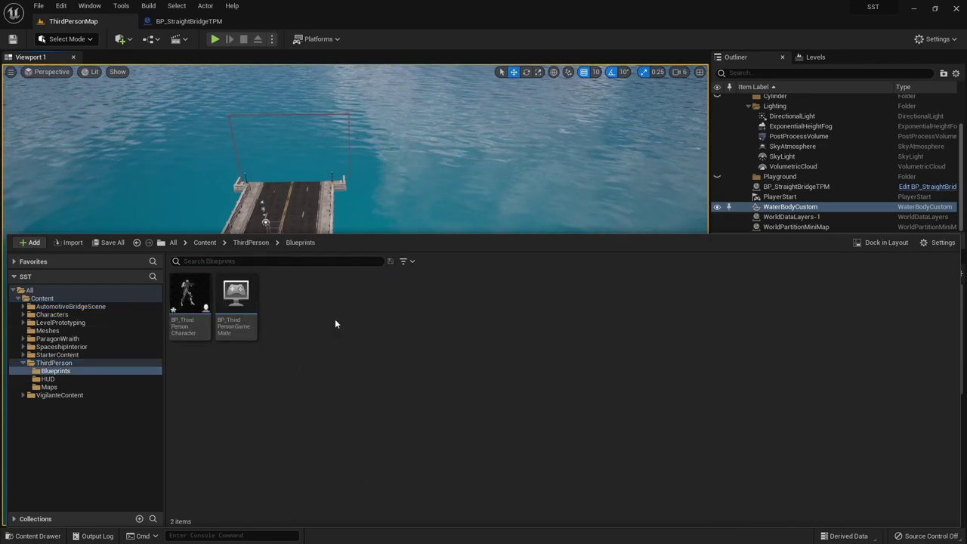
- Create an Actor Blueprint Class named SpawnB and open it in the Blueprint editor
right_click(298, 348)
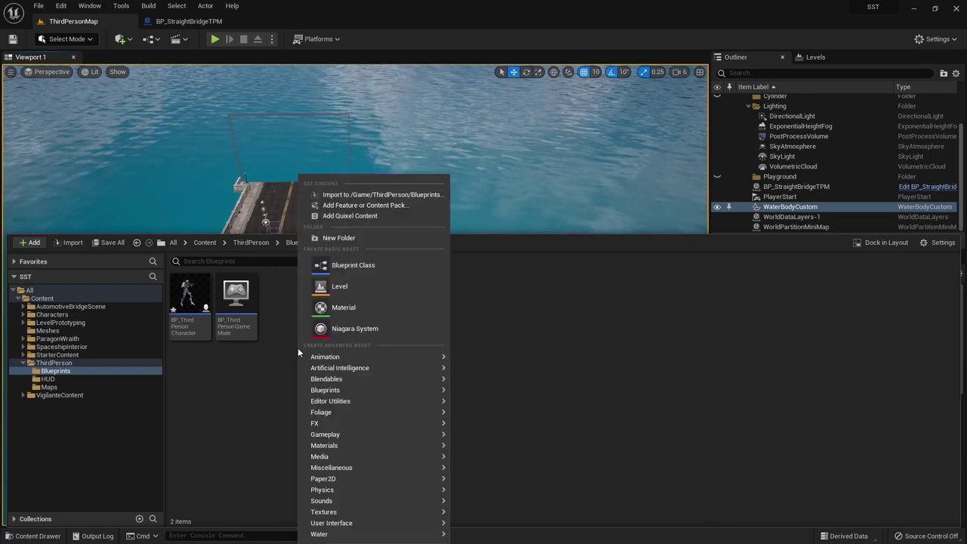
left_click(382, 267)
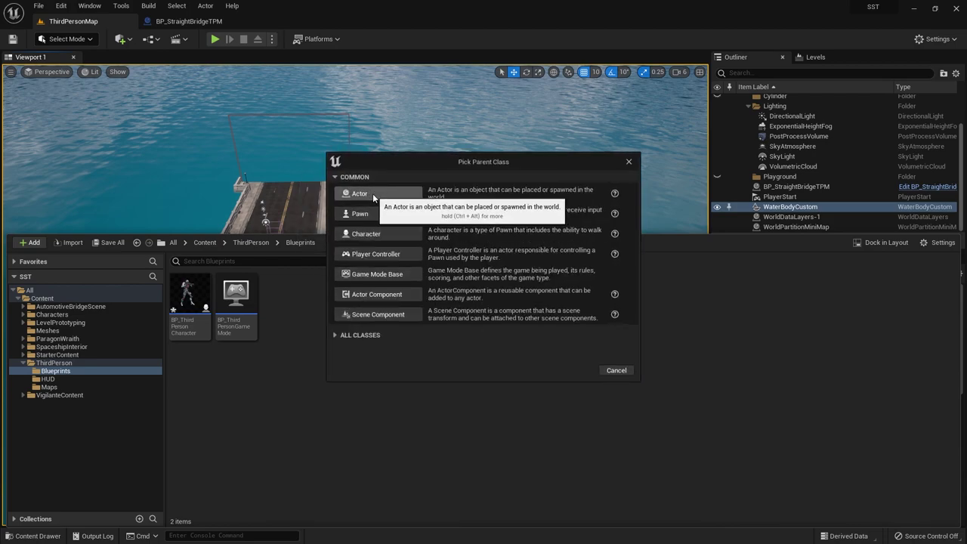
left_click(386, 195)
key("Return")
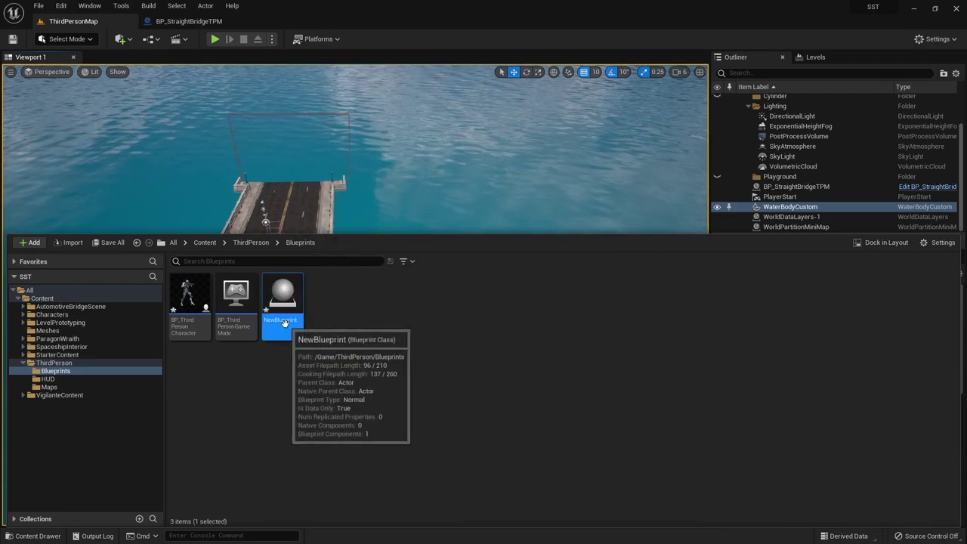
left_click(283, 320)
type("S")
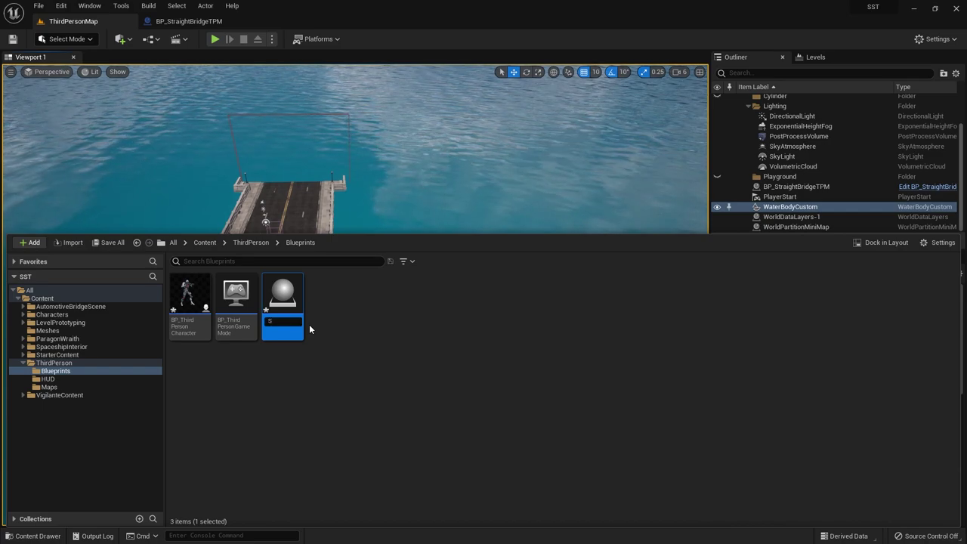
type("pewn")
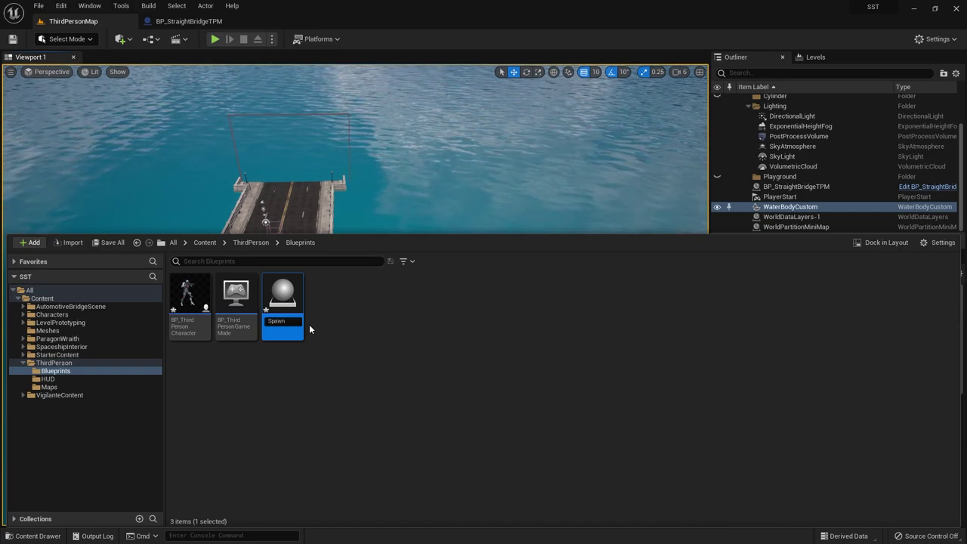
type("B")
key("Return")
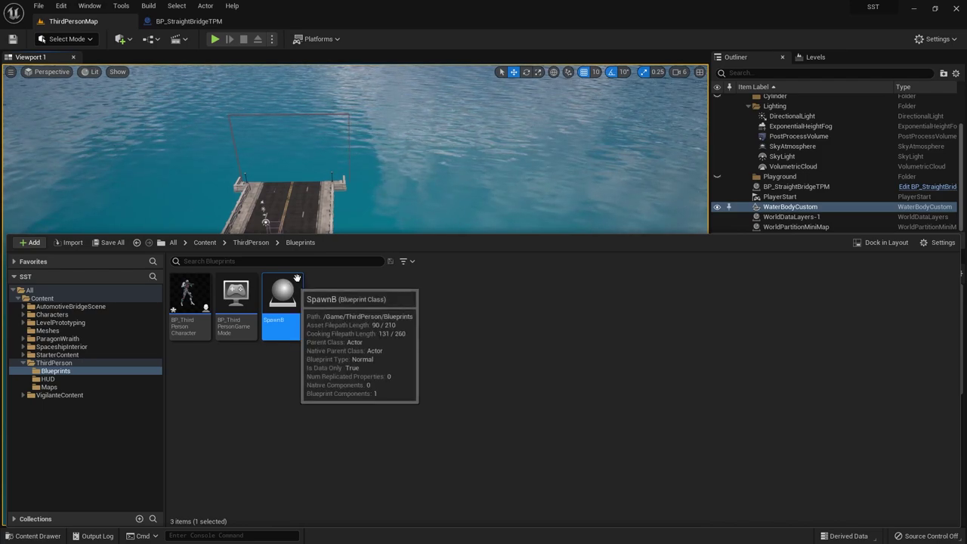
double_click(293, 283)
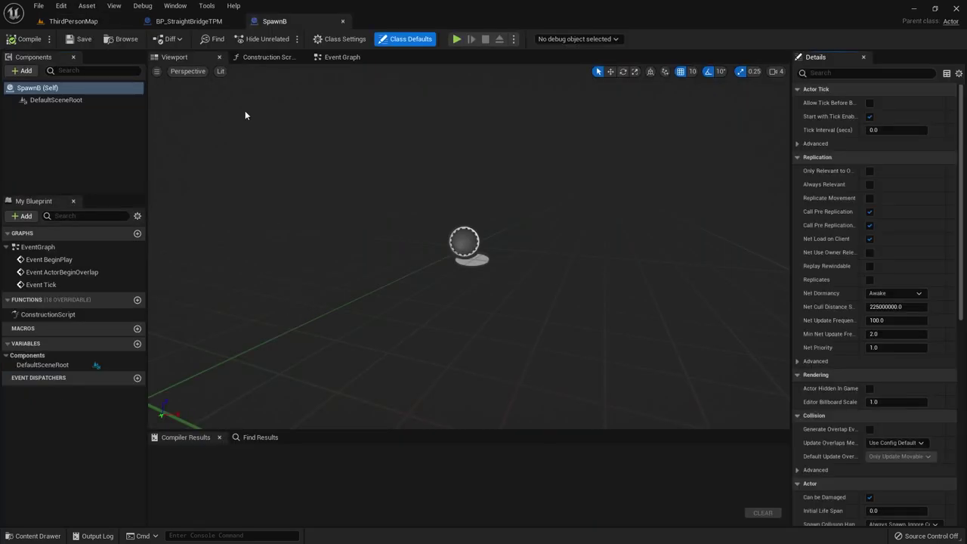
- Add a Cube component to SpawnB and orbit the preview to view it
left_click(25, 70)
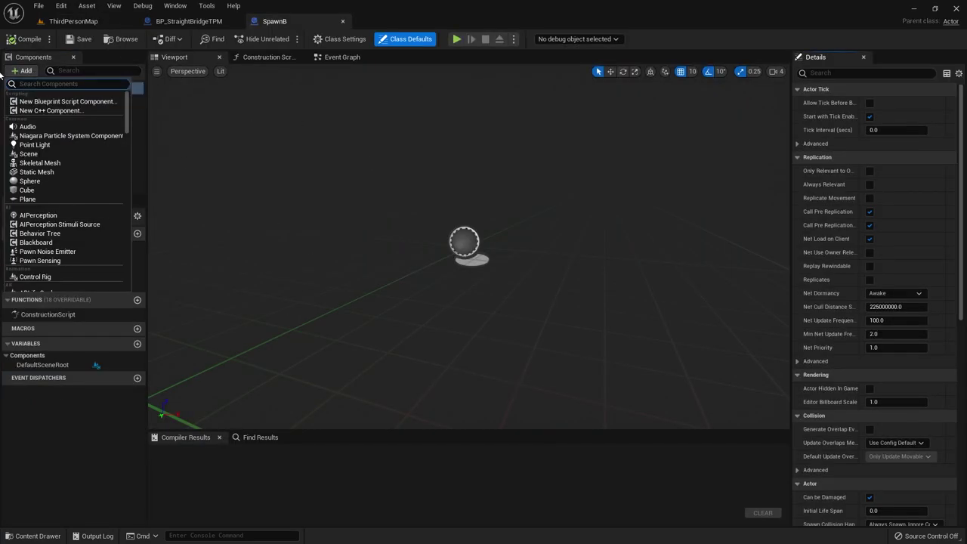
left_click(27, 189)
scroll(267, 264, "down", 5)
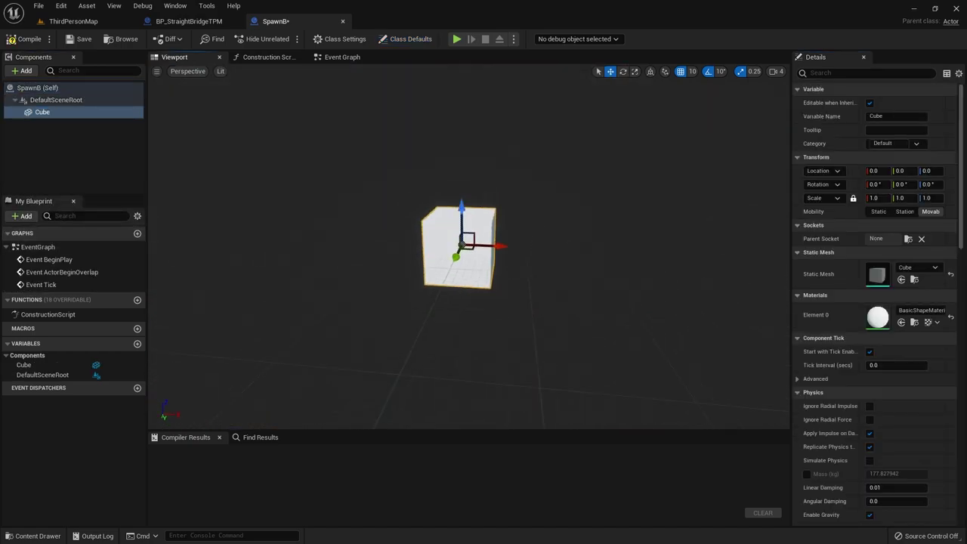
left_click_drag(310, 261, 397, 238)
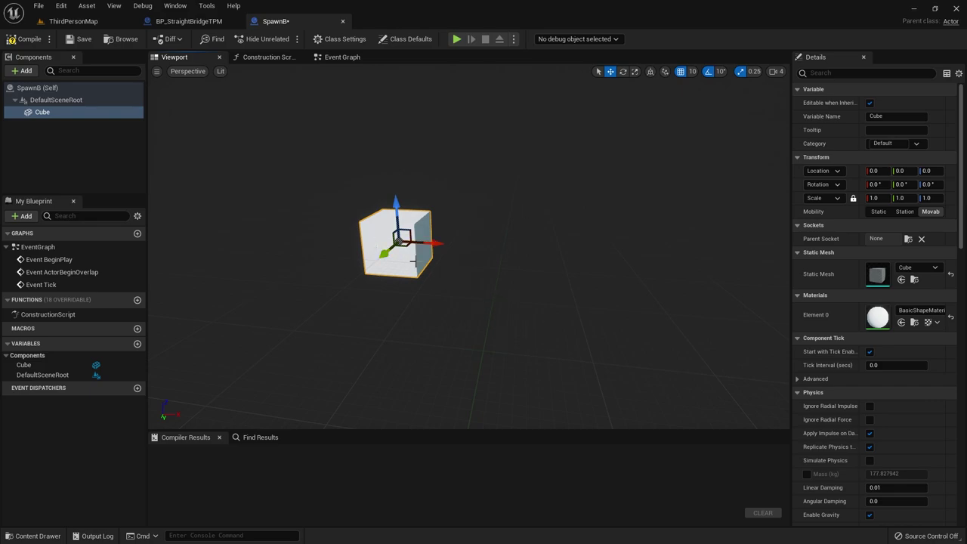
- Check SpawnB's Event Graph and Viewport, then return to the ThirdPersonMap level
left_click(336, 58)
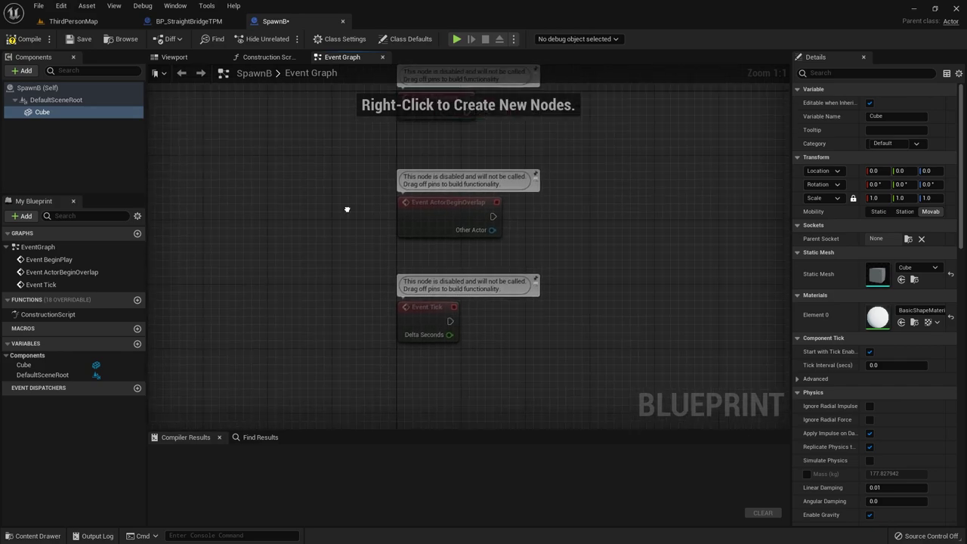
left_click(177, 58)
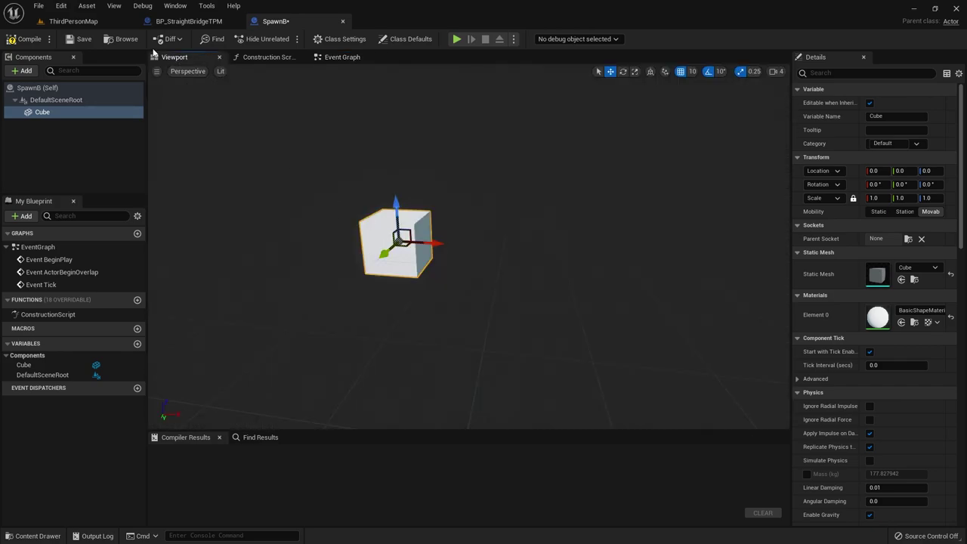
left_click(73, 21)
- Place a SpawnB instance on the bridge road and run a quick test play
key("ctrl+space")
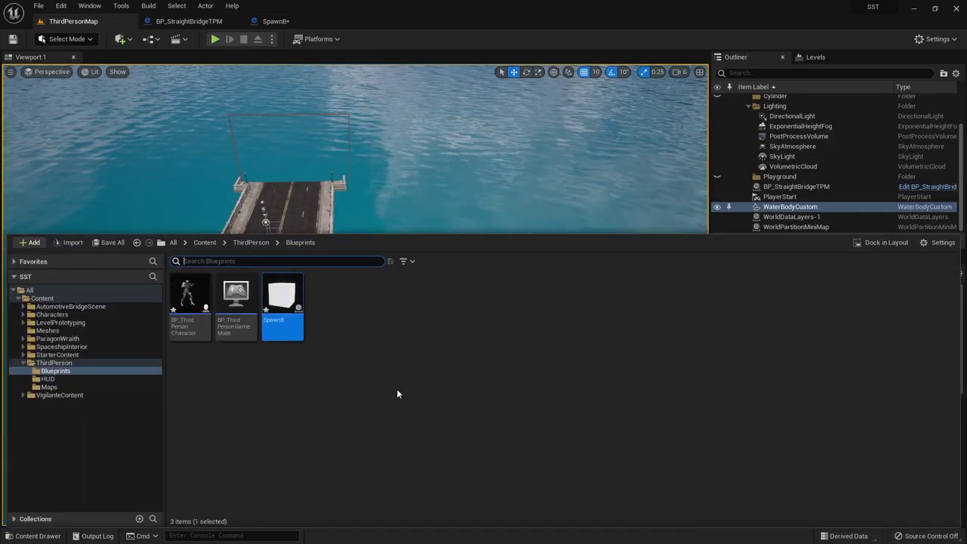
mouse_move(282, 306)
left_mouse_down()
mouse_move(276, 285)
mouse_move(283, 294)
left_mouse_up()
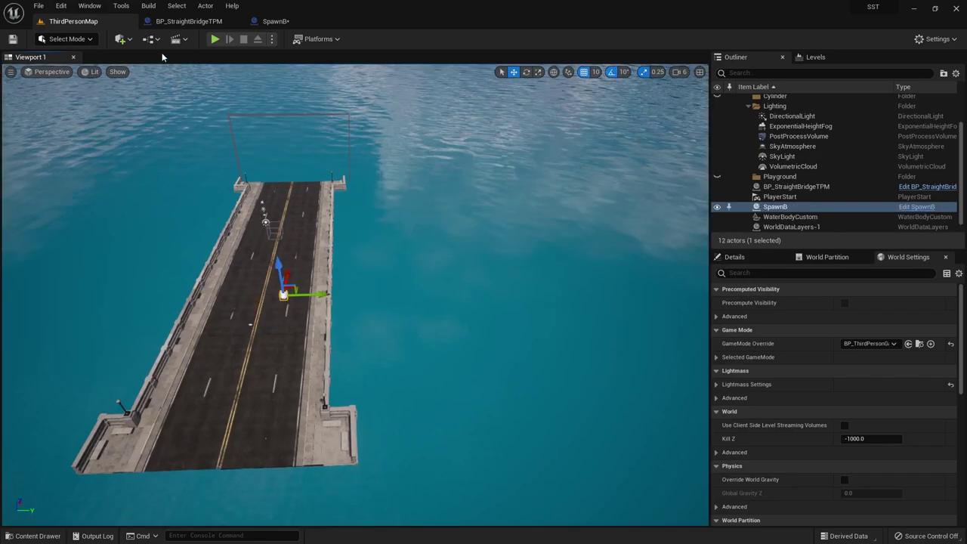
key("alt+p")
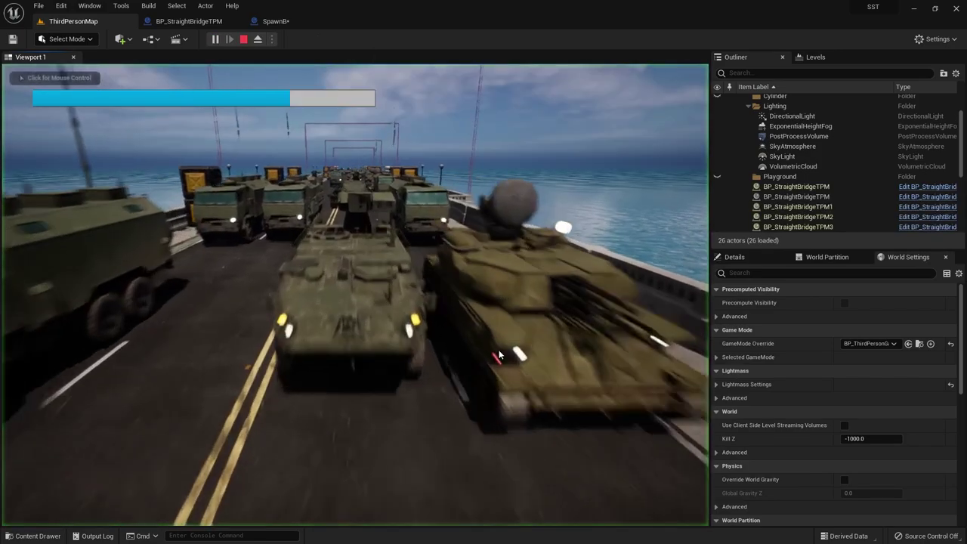
key("Escape")
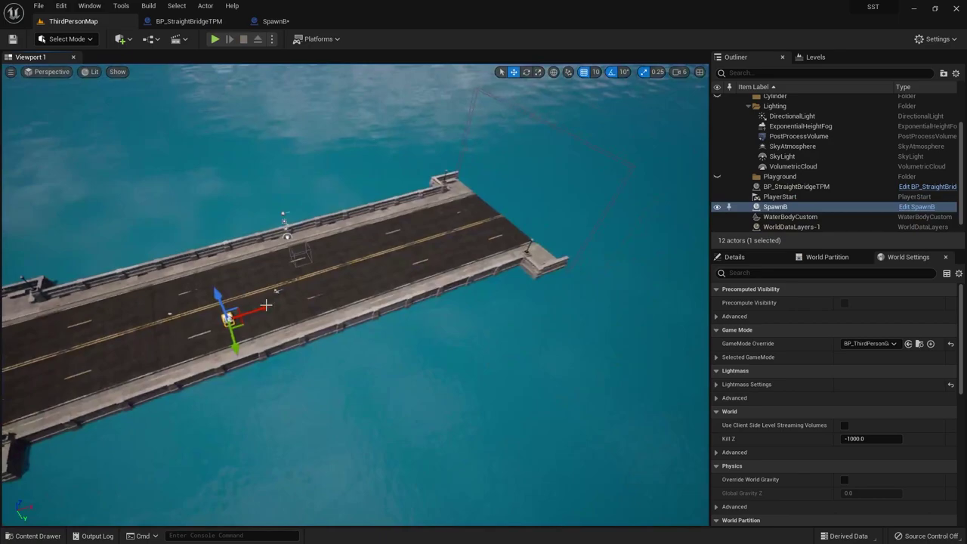
- Move the SpawnB cube to the bridge's far end and play-test again
left_click_drag(222, 330, 501, 233)
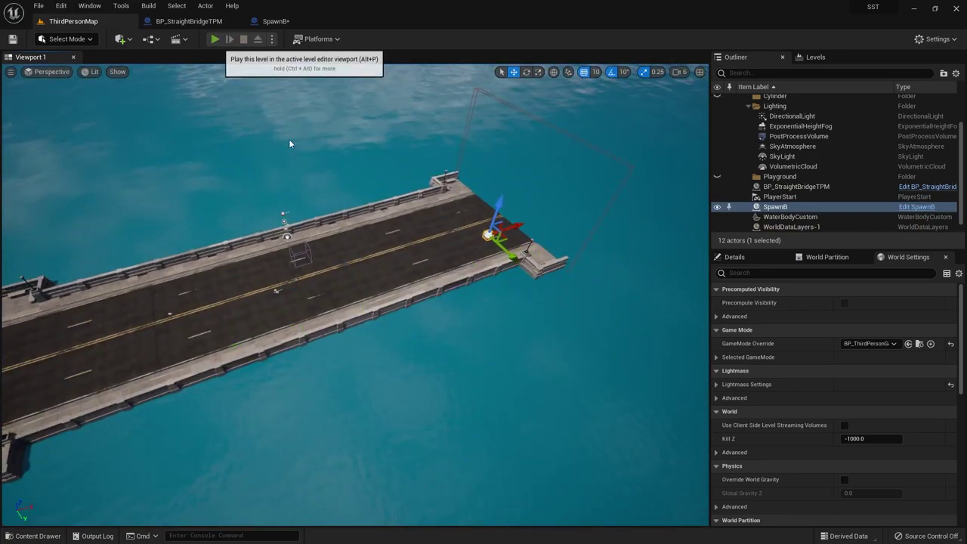
left_click(218, 40)
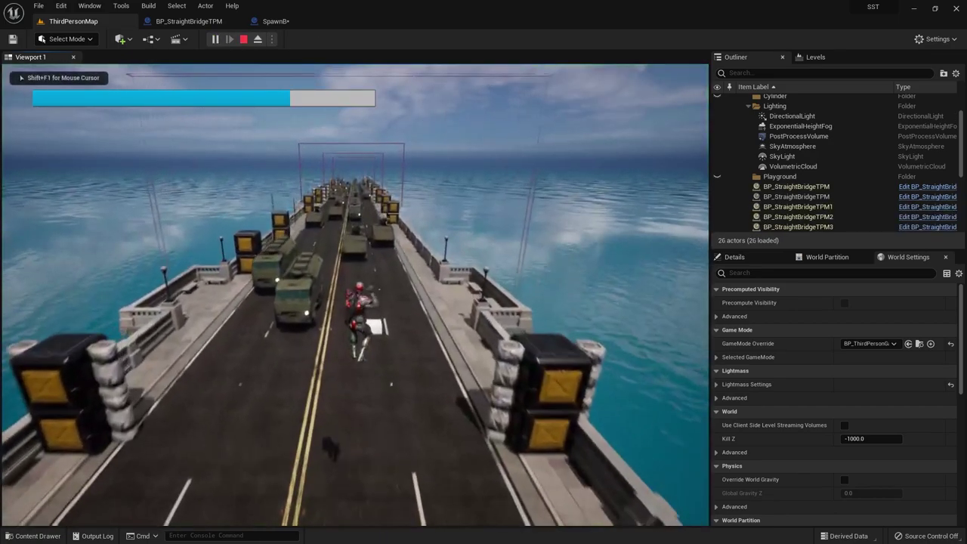
key("Escape")
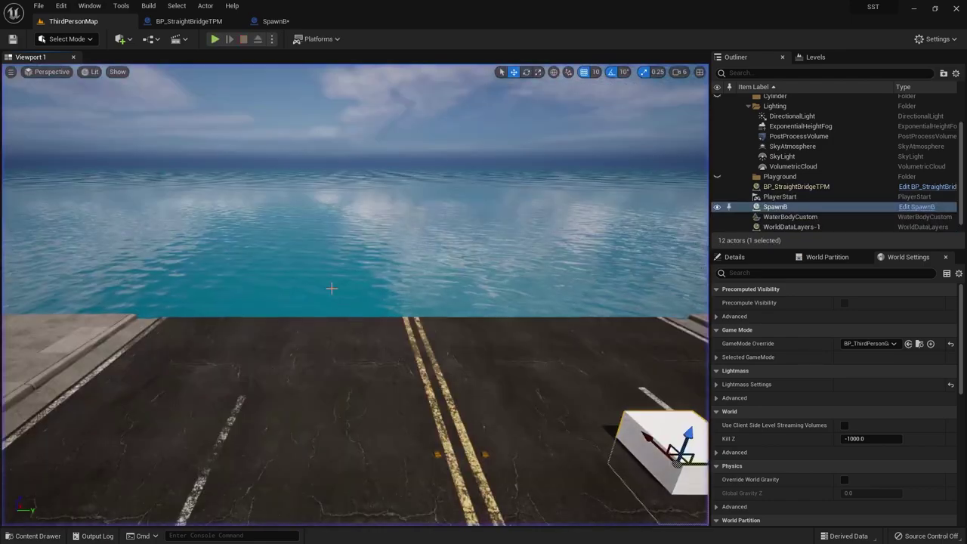
- In SpawnB's event graph, delete the unused Event ActorBeginOverlap node
left_click(273, 21)
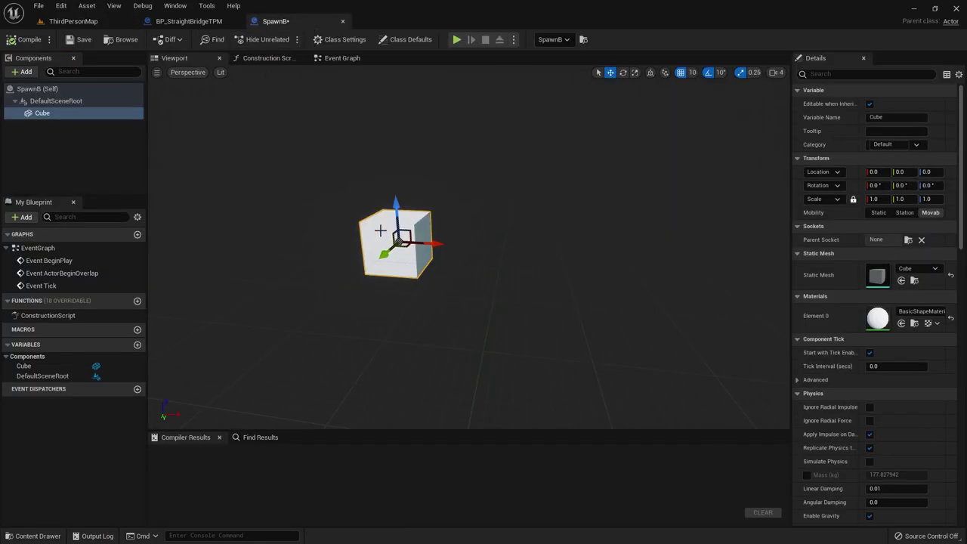
left_click(344, 58)
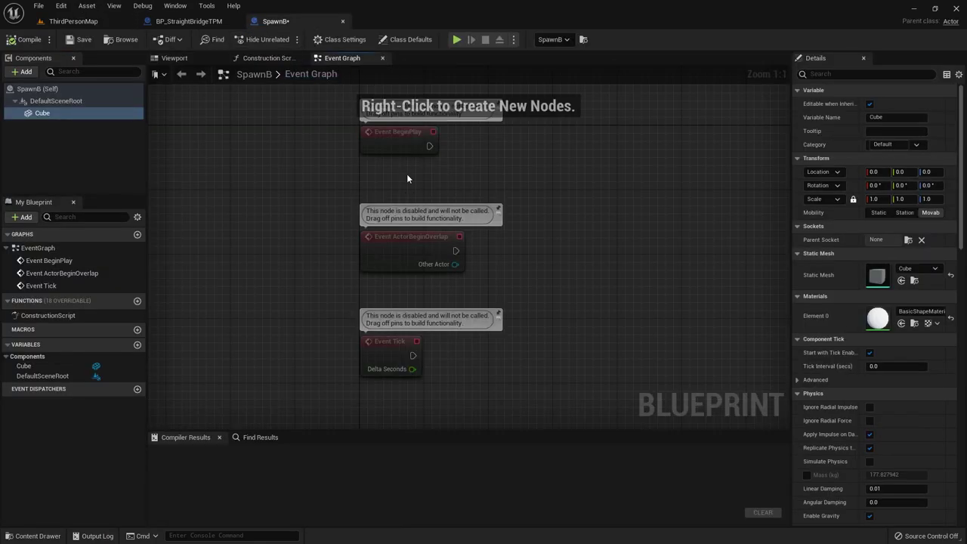
left_click_drag(314, 184, 482, 265)
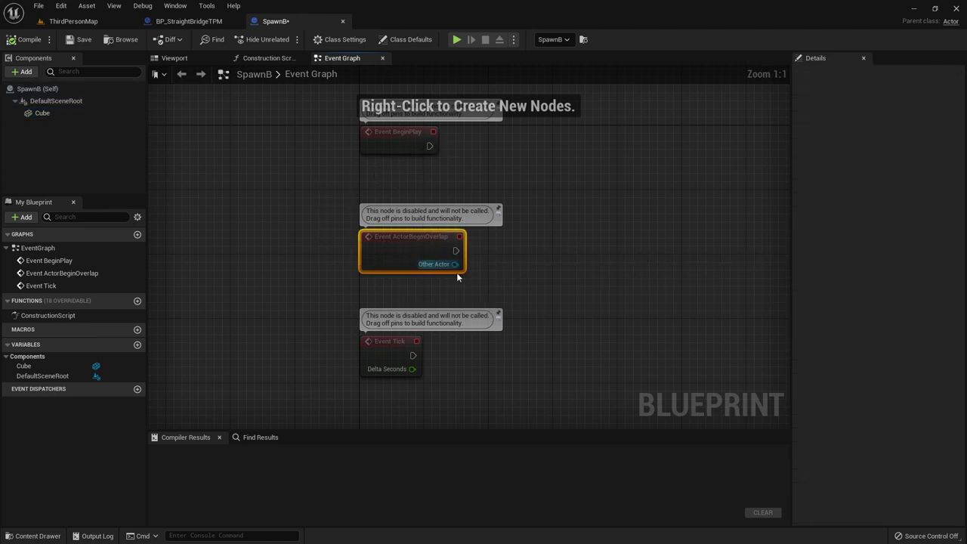
key("Delete")
- Add a Cast To BP_ThirdPersonCharacter node after Event BeginPlay
left_click(398, 144)
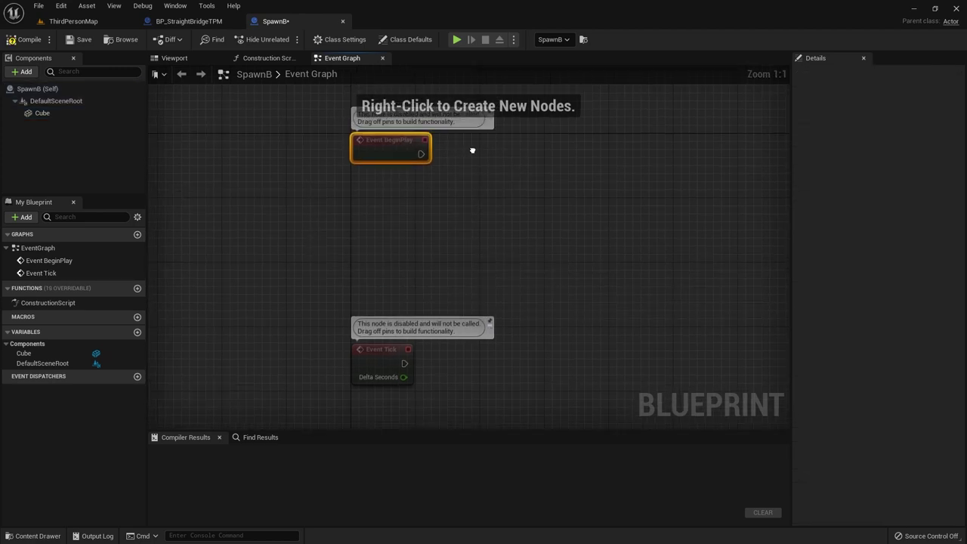
right_click_drag(446, 146, 366, 196)
left_click_drag(439, 197, 437, 197)
type("cas")
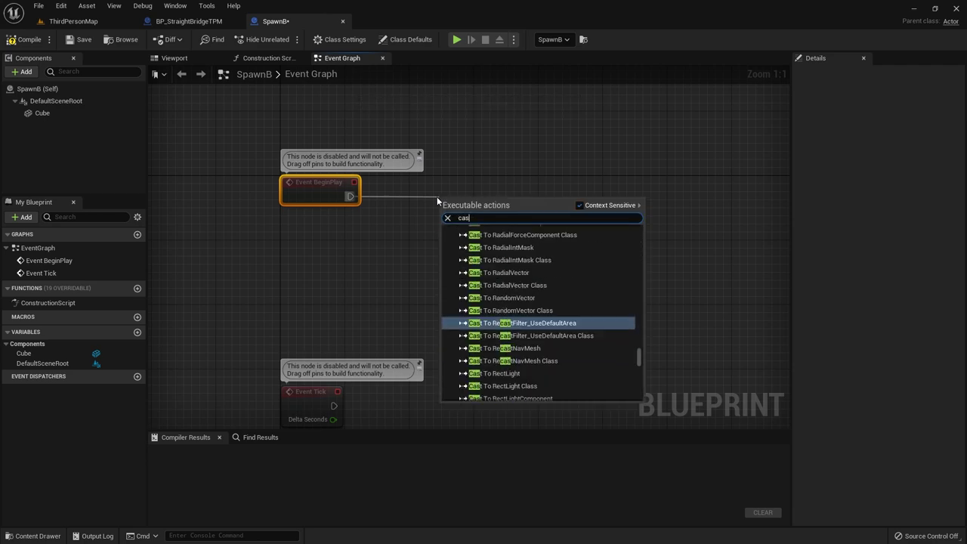
type("t to bp")
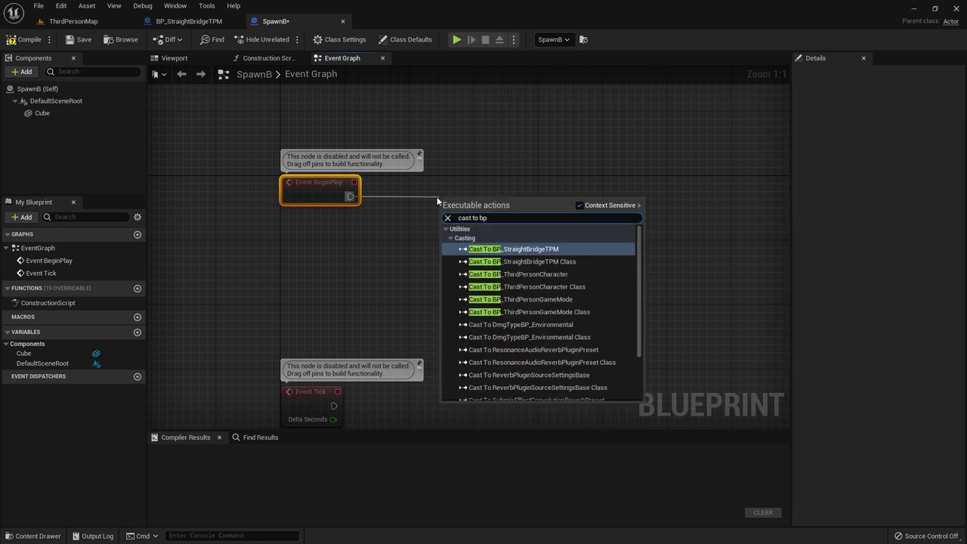
type("_th")
left_click(519, 248)
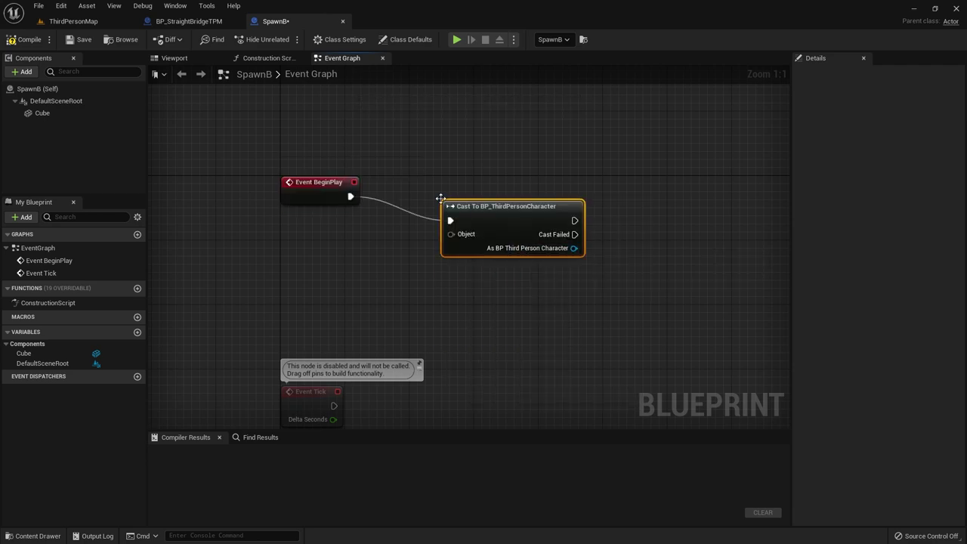
mouse_move(487, 220)
left_mouse_down()
mouse_move(487, 187)
mouse_move(511, 191)
left_mouse_up()
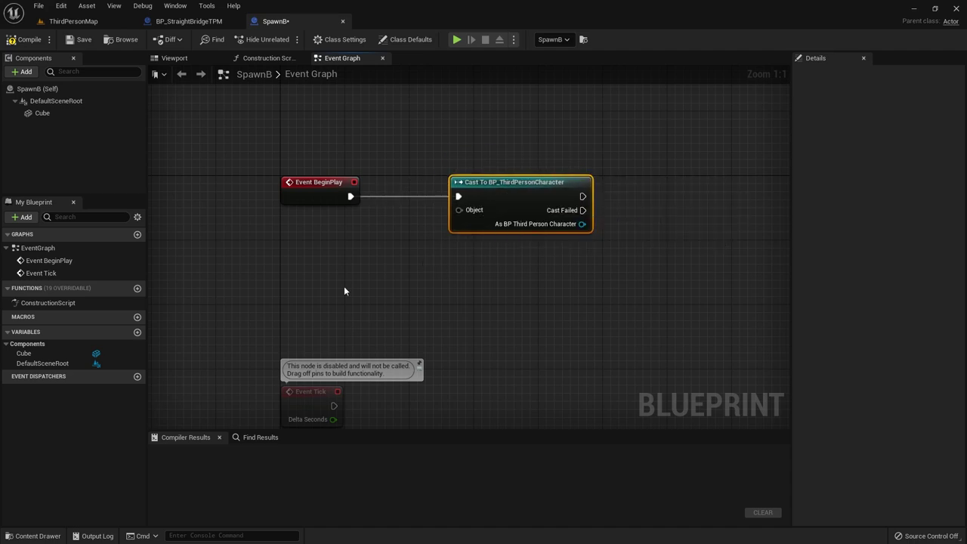
- Add a second Cast To BP_ThirdPersonCharacter node driven by Event Tick
mouse_move(320, 396)
left_mouse_down()
mouse_move(328, 356)
mouse_move(347, 373)
mouse_move(418, 370)
left_mouse_up()
type("cast to")
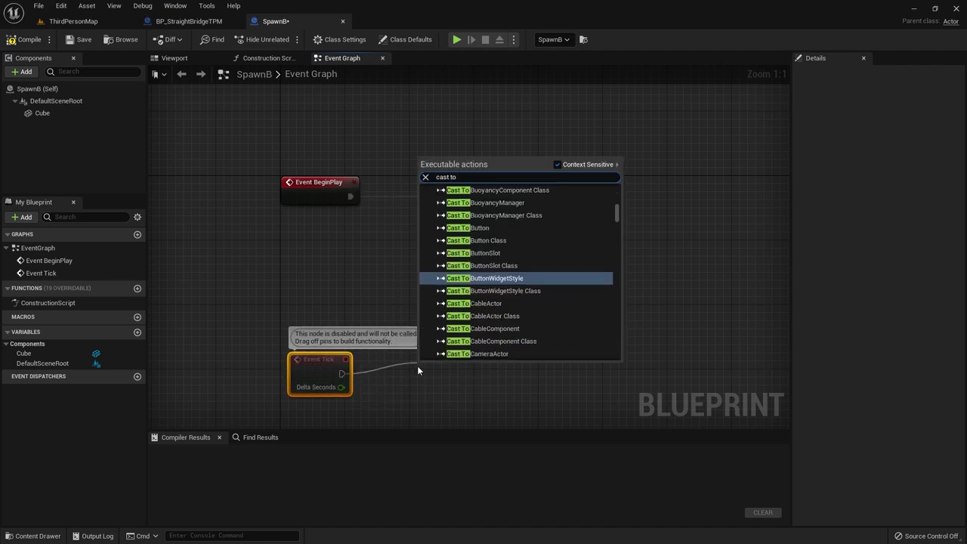
type(" bp_th")
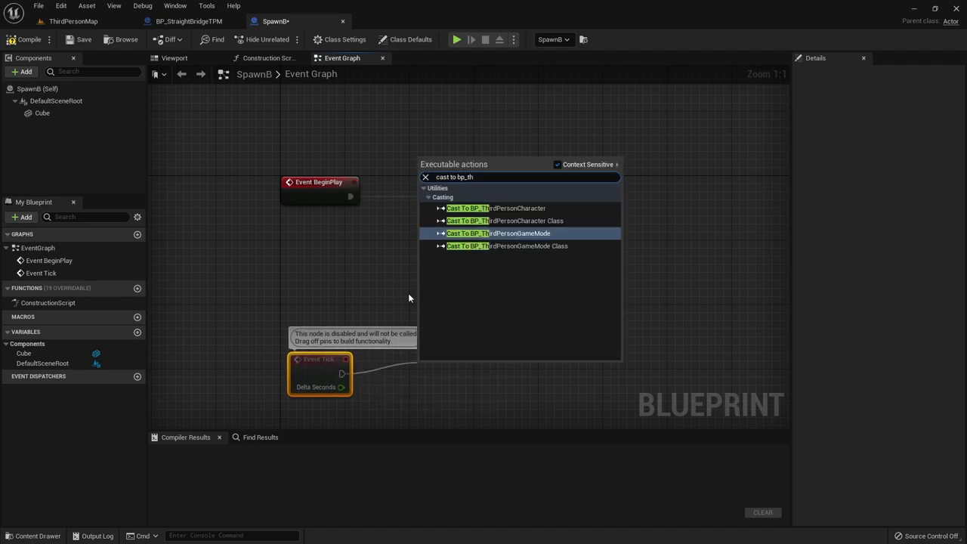
left_click(496, 208)
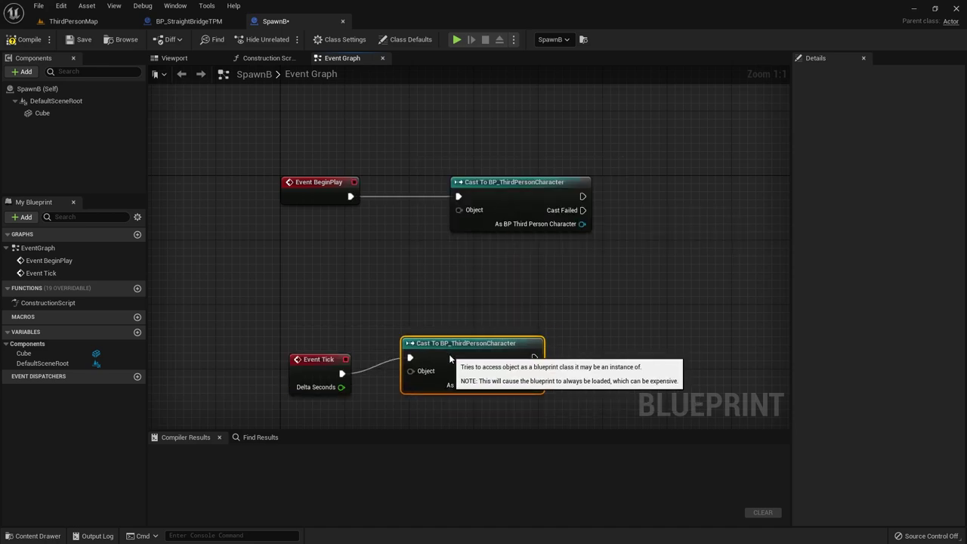
left_click_drag(483, 348, 493, 355)
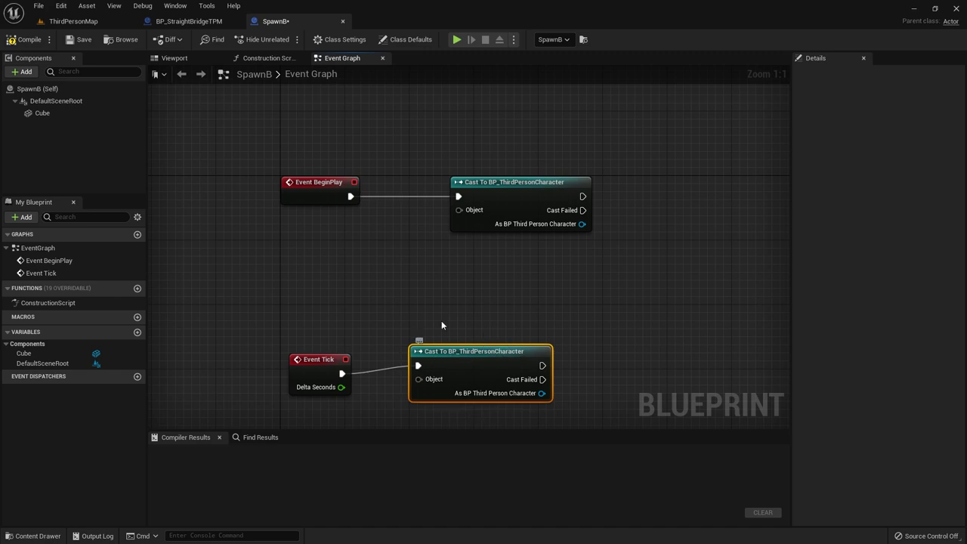
right_click_drag(562, 306, 542, 264)
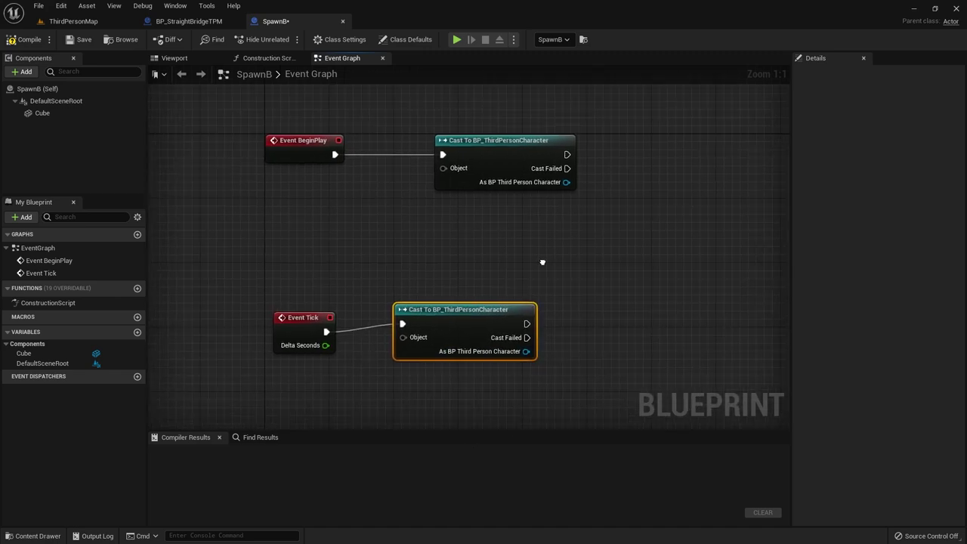
left_click_drag(522, 351, 584, 370)
- Delete the Cast To BP_ThirdPersonCharacter node after Event Tick
left_click(539, 353)
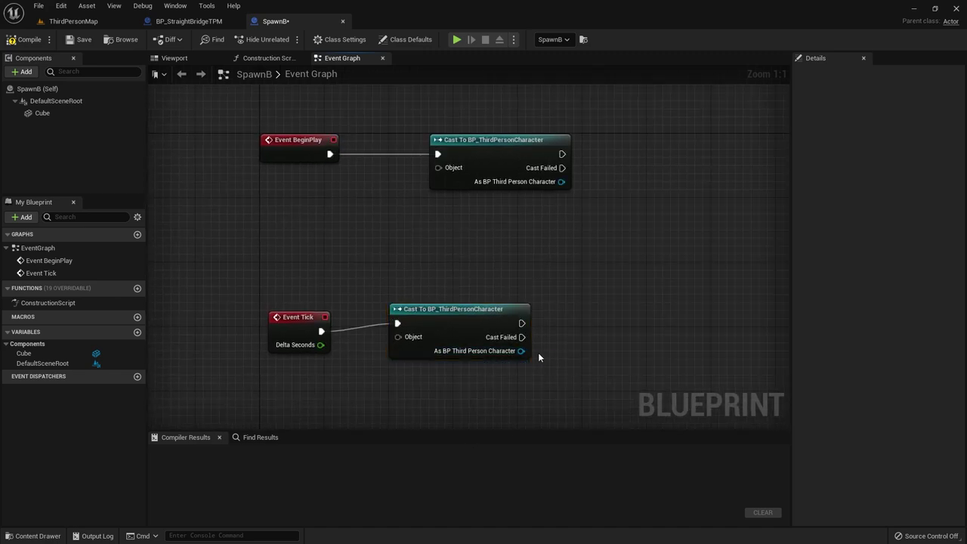
left_click(465, 344)
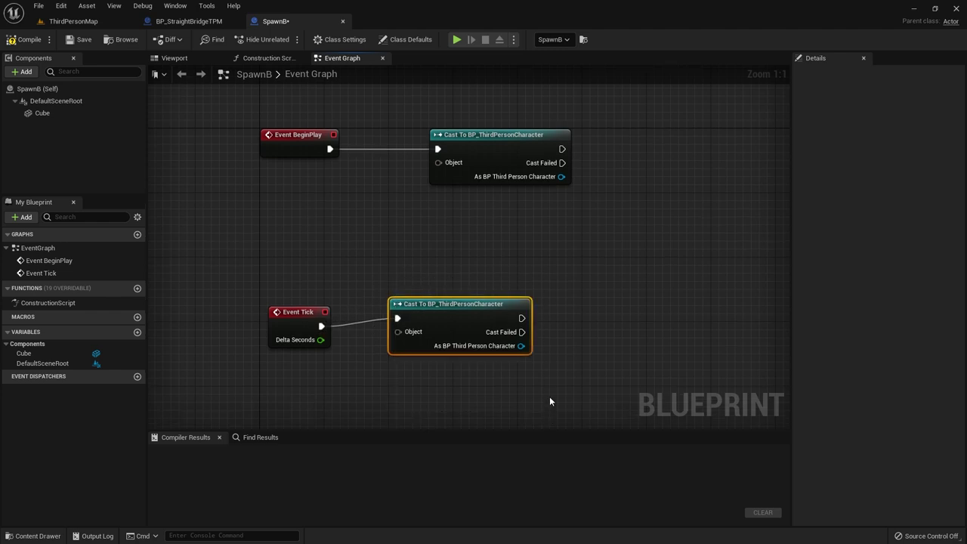
key("Delete")
right_click_drag(486, 256, 477, 278)
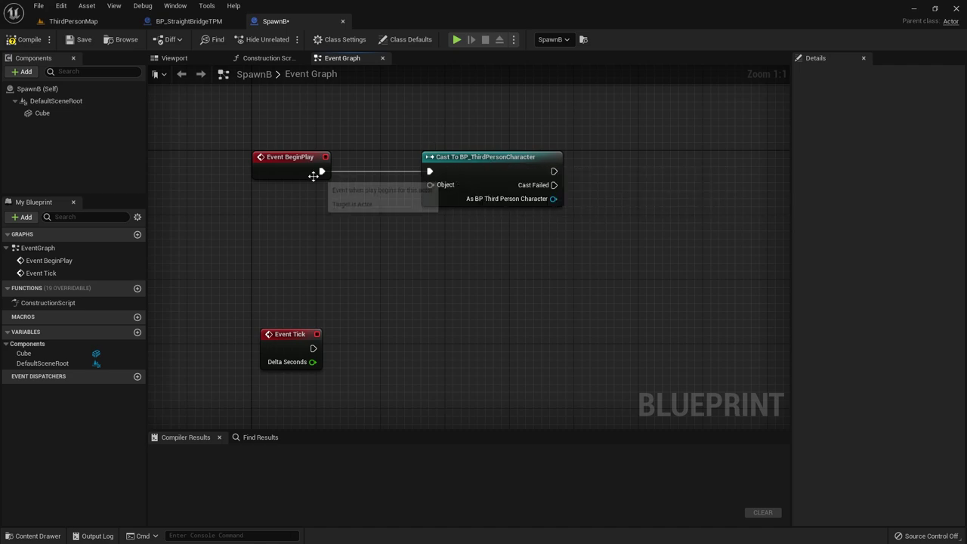
left_click_drag(553, 199, 601, 197)
left_click(517, 256)
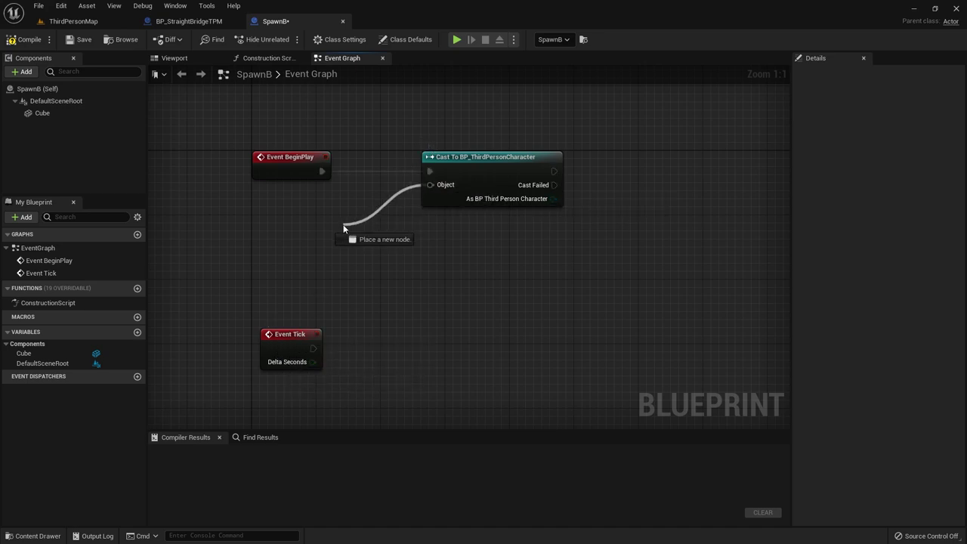
- Connect a Get Player Pawn node to the BeginPlay cast's Object input
left_click_drag(430, 186, 344, 228)
type("get plaer")
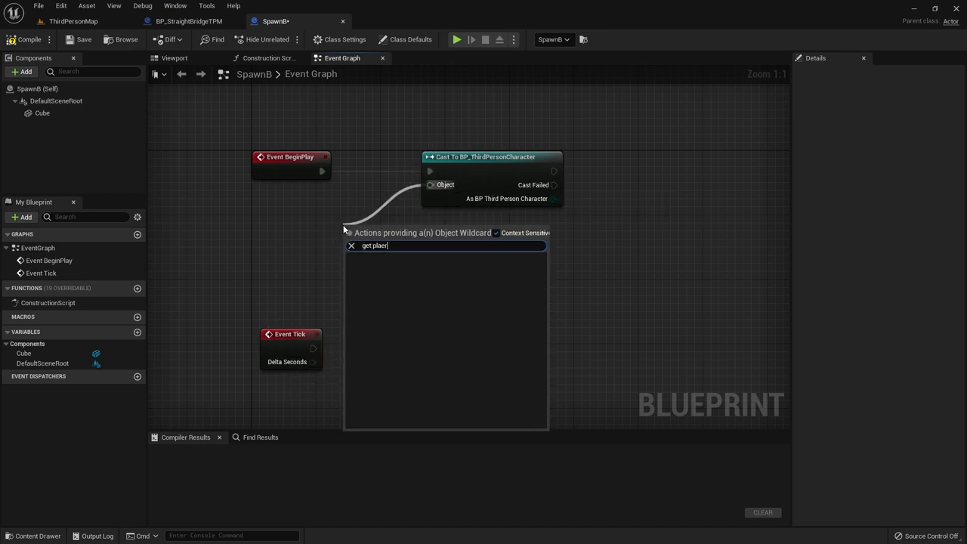
key("BackSpace")
key("BackSpace")
type("yer paw")
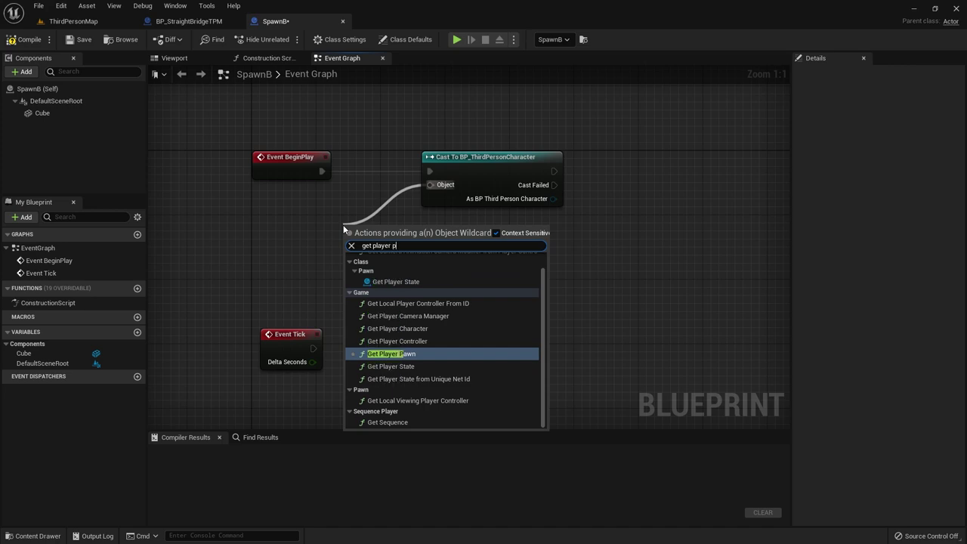
left_click(409, 297)
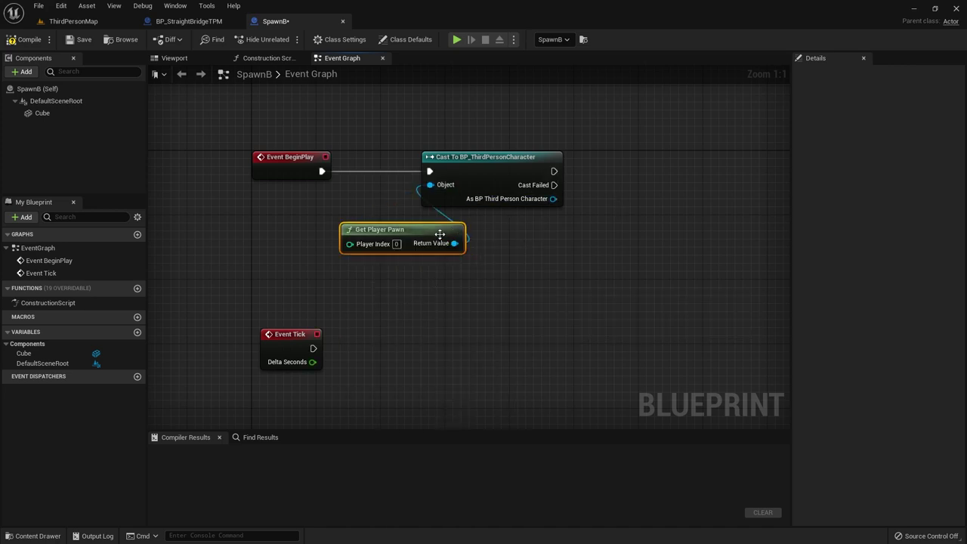
left_click_drag(439, 237, 378, 222)
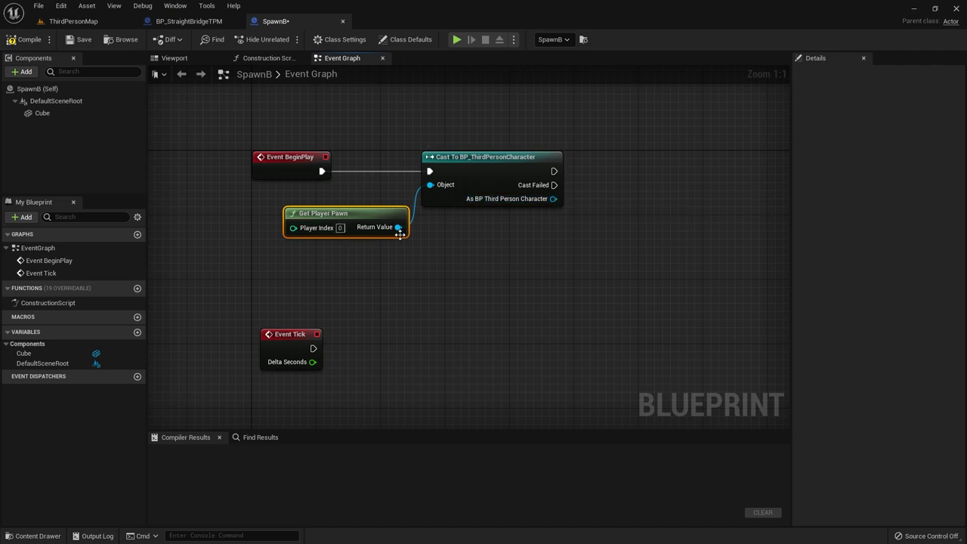
right_click(554, 199)
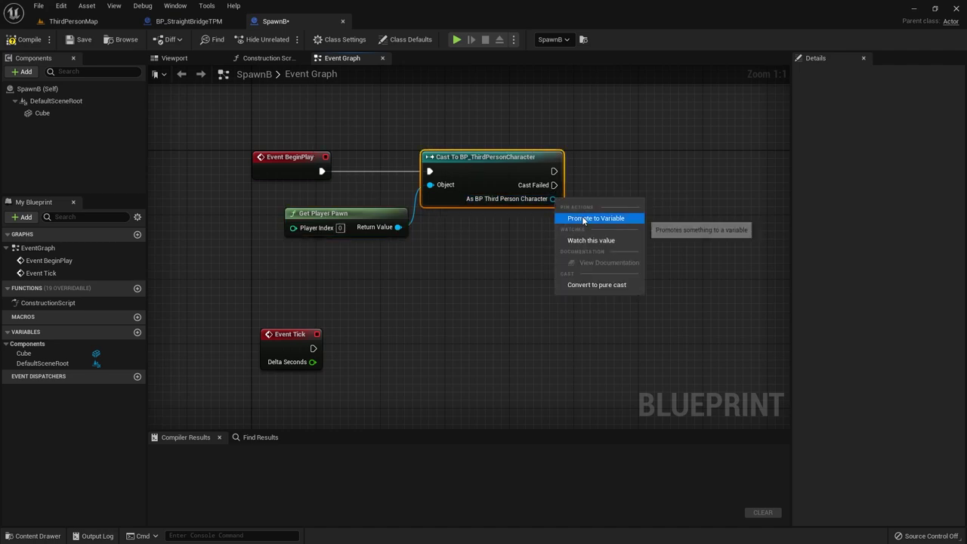
- Promote the cast's As BP Third Person Character output to a variable and compile SpawnB
left_click(568, 238)
left_click(650, 174)
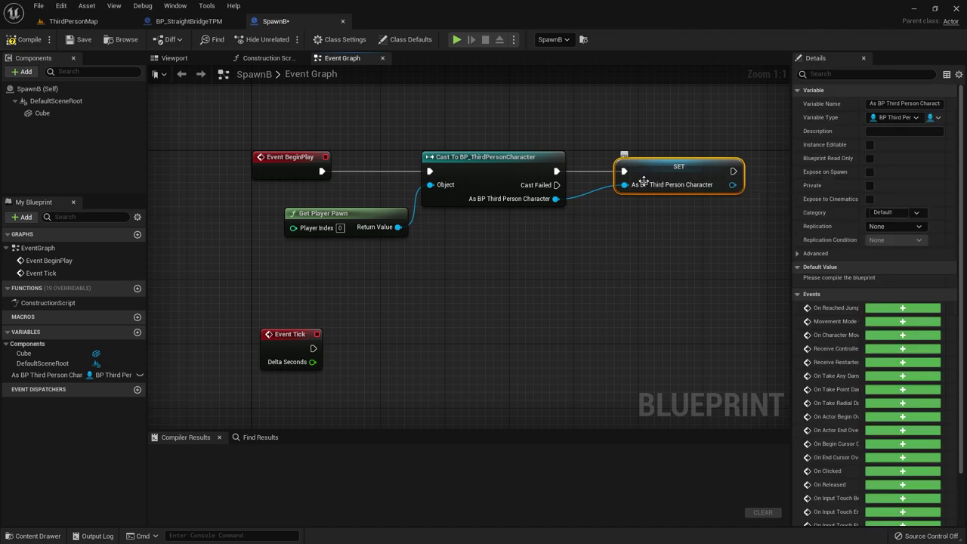
left_click(475, 175)
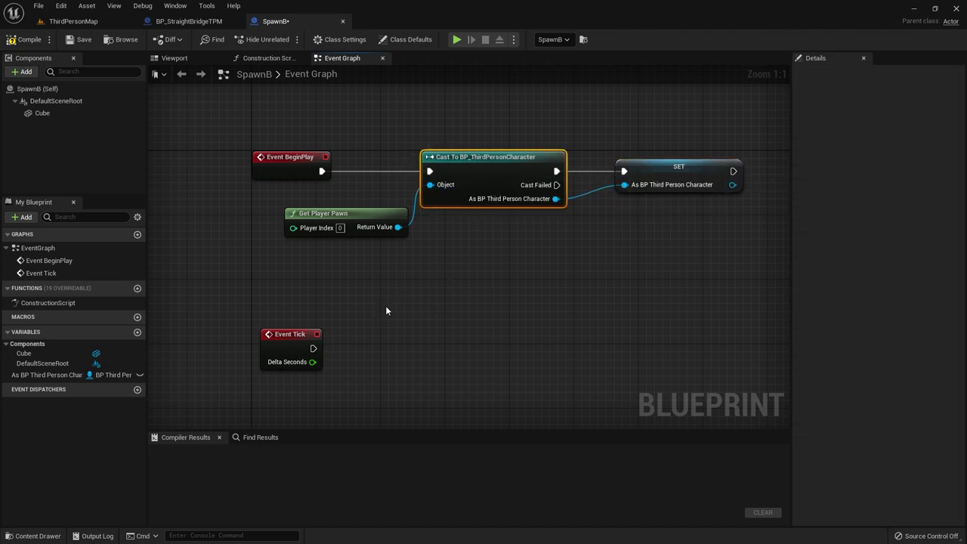
left_click(25, 40)
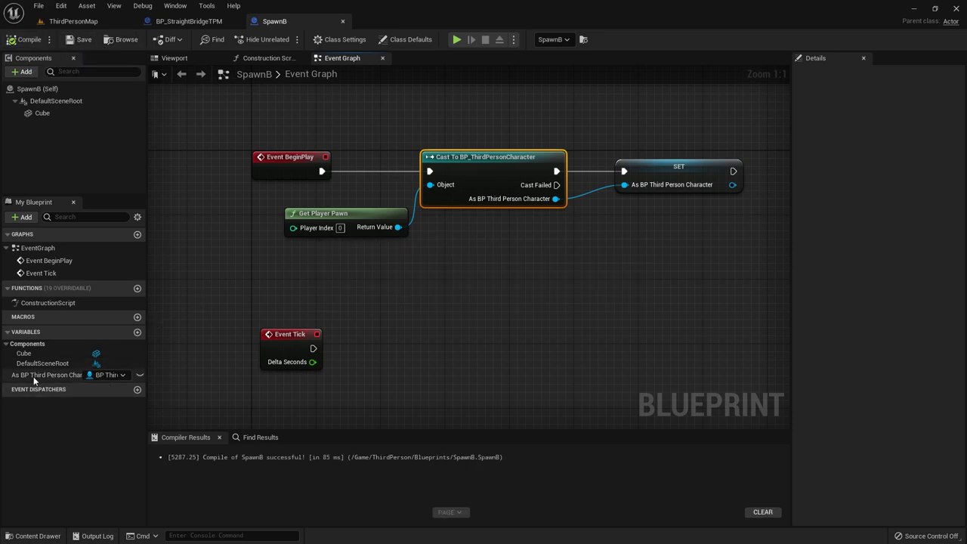
left_click_drag(45, 375, 395, 352)
- Place a Get node for As BP Third Person Character below Event Tick
left_click(431, 361)
right_click_drag(422, 353, 434, 283)
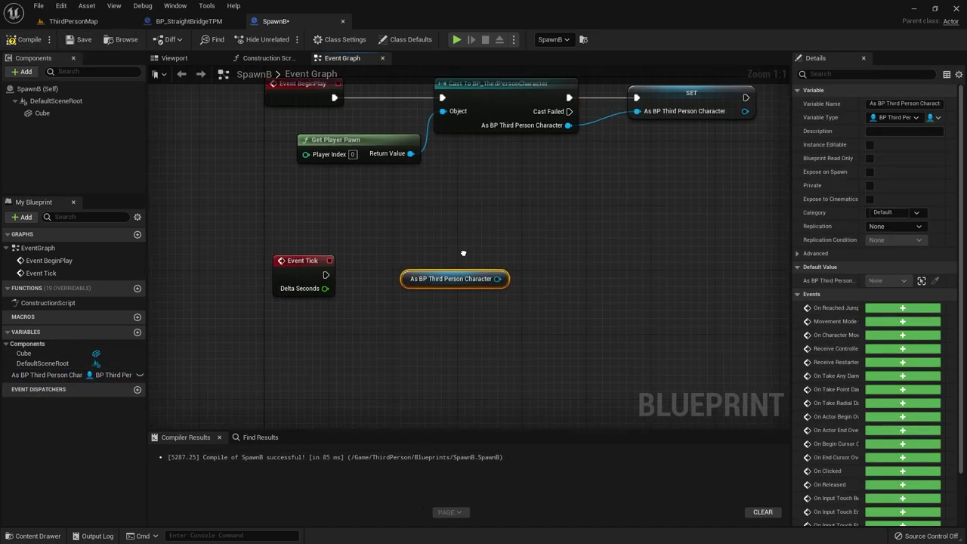
left_click_drag(434, 282, 335, 348)
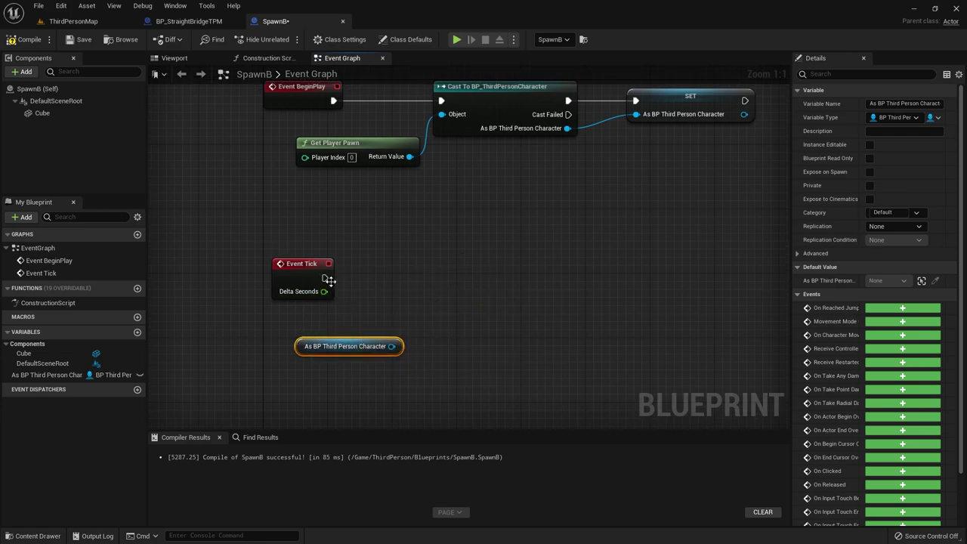
left_click(173, 59)
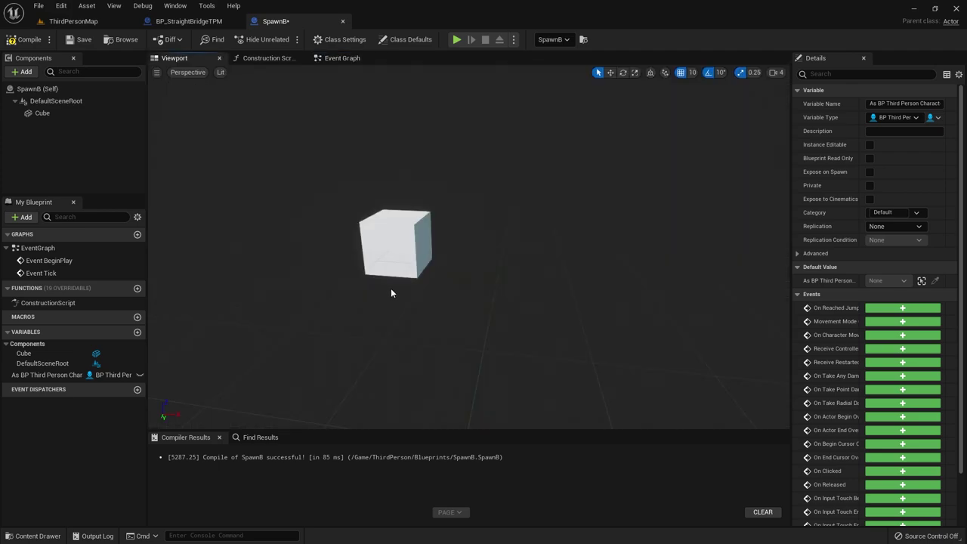
left_click(346, 58)
- Add a Set Actor Location node executed by Event Tick
left_click_drag(326, 278, 555, 280)
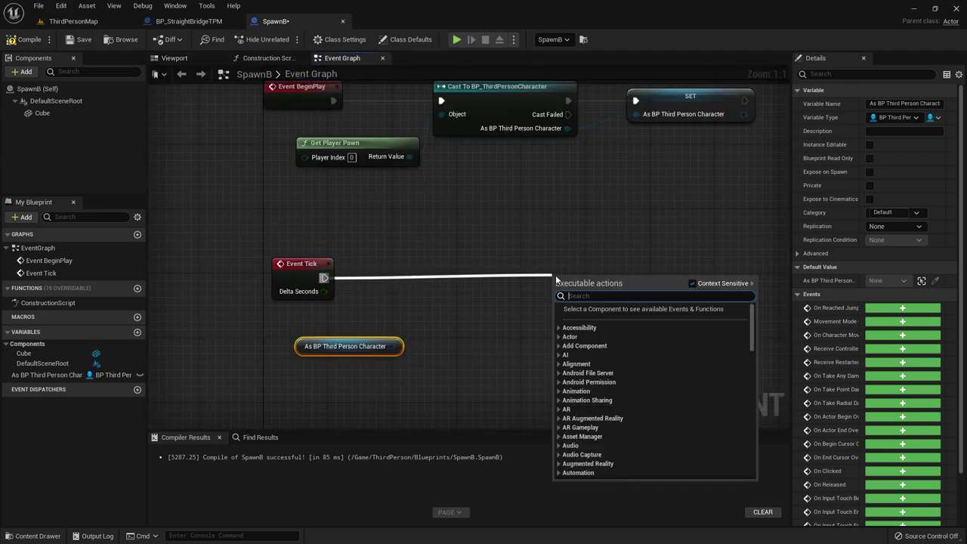
type("s")
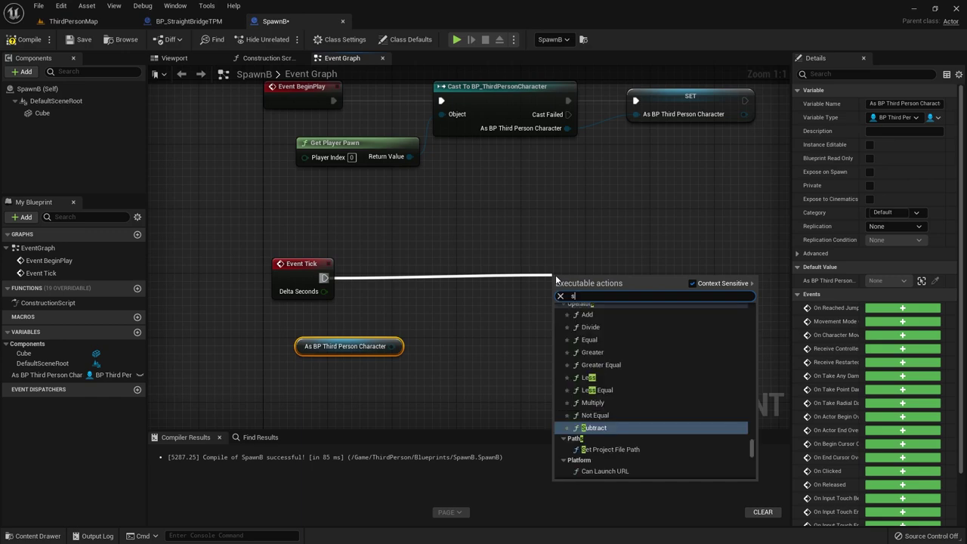
type("et actor loca")
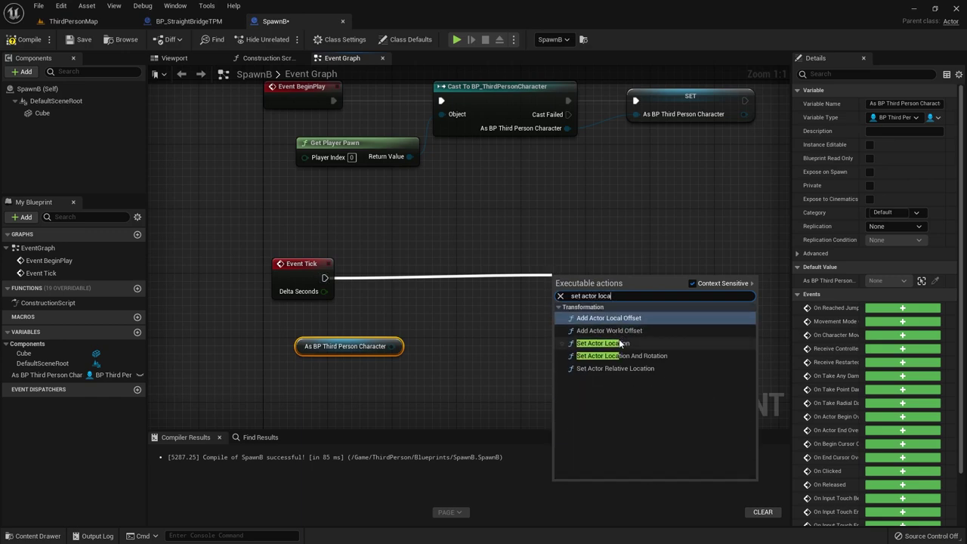
left_click(621, 344)
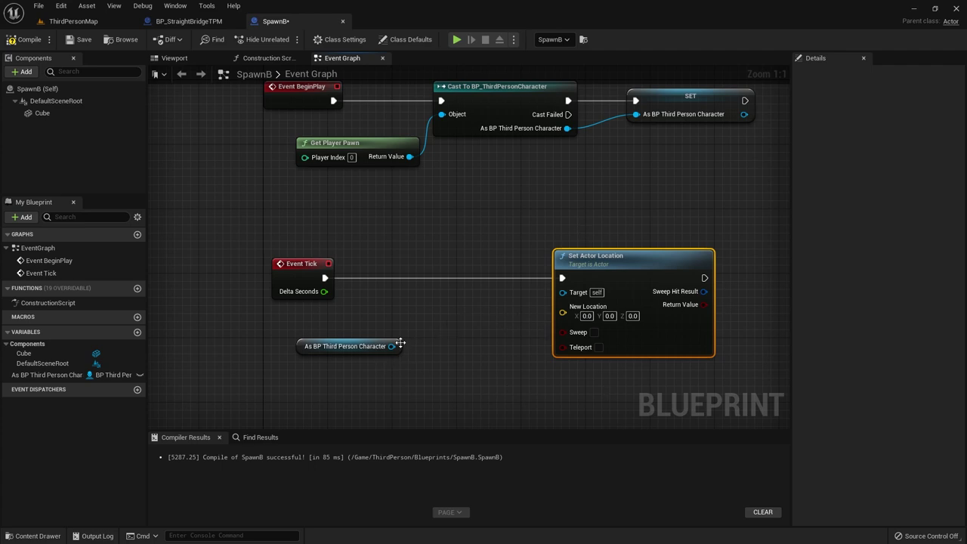
- Add Get Actor Location on the character variable, feeding Set Actor Location's New Location
left_click_drag(392, 346, 568, 314)
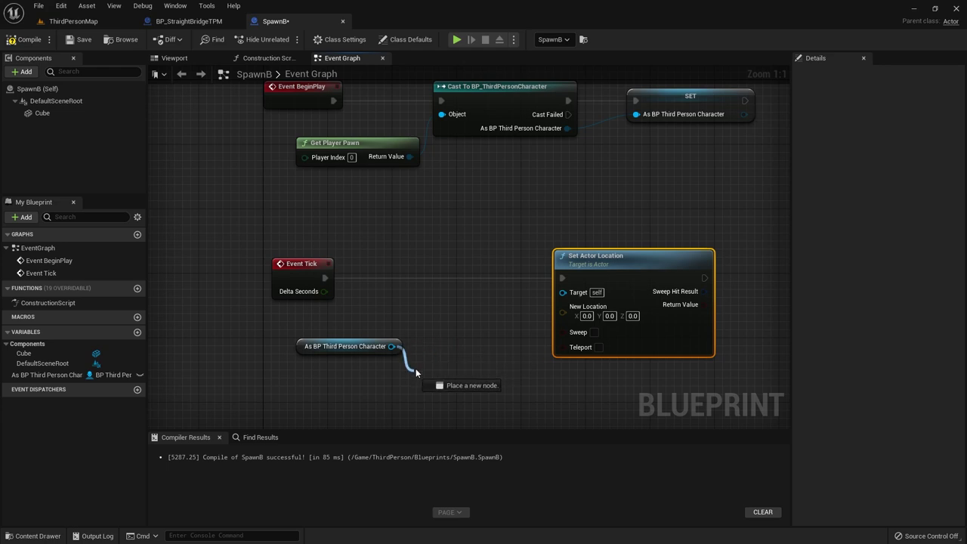
left_click_drag(433, 335, 420, 369)
type("get actor ")
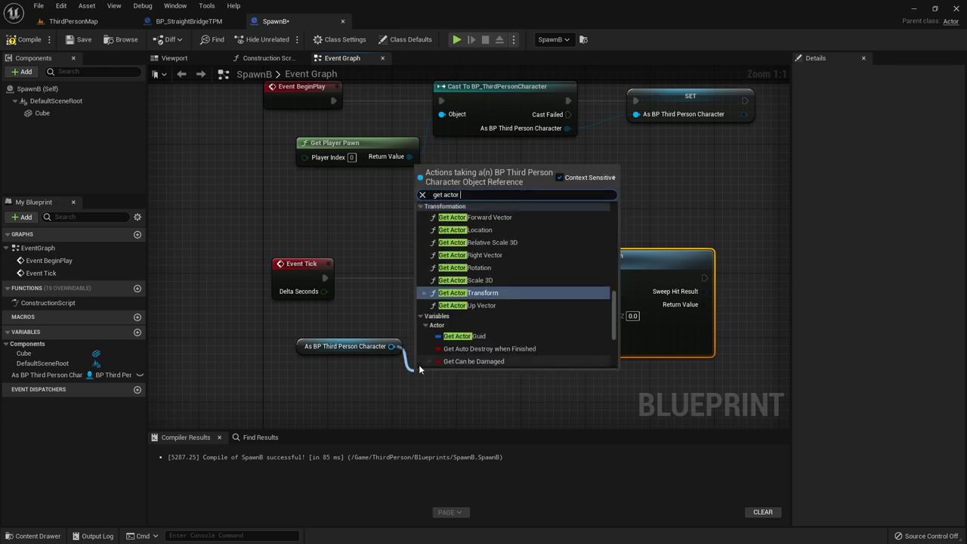
type("loca")
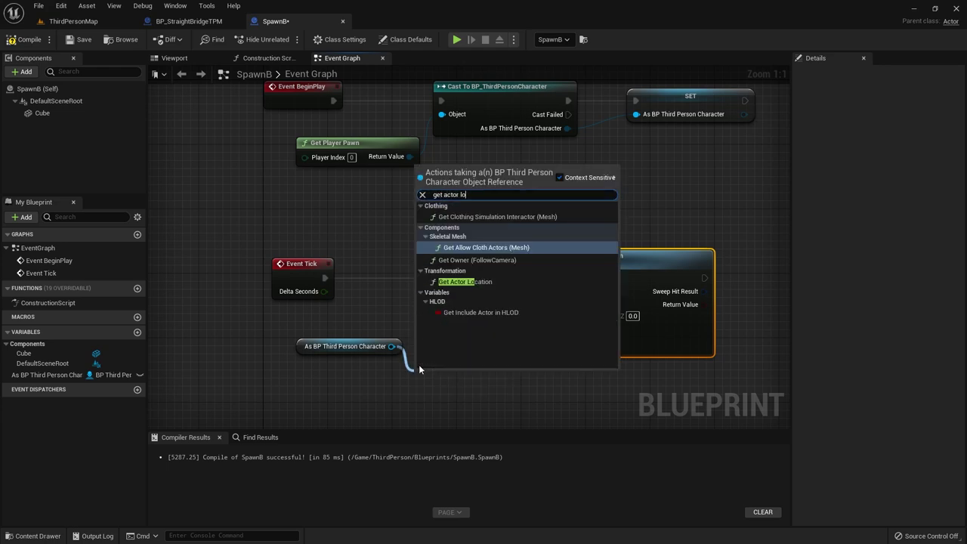
key("Return")
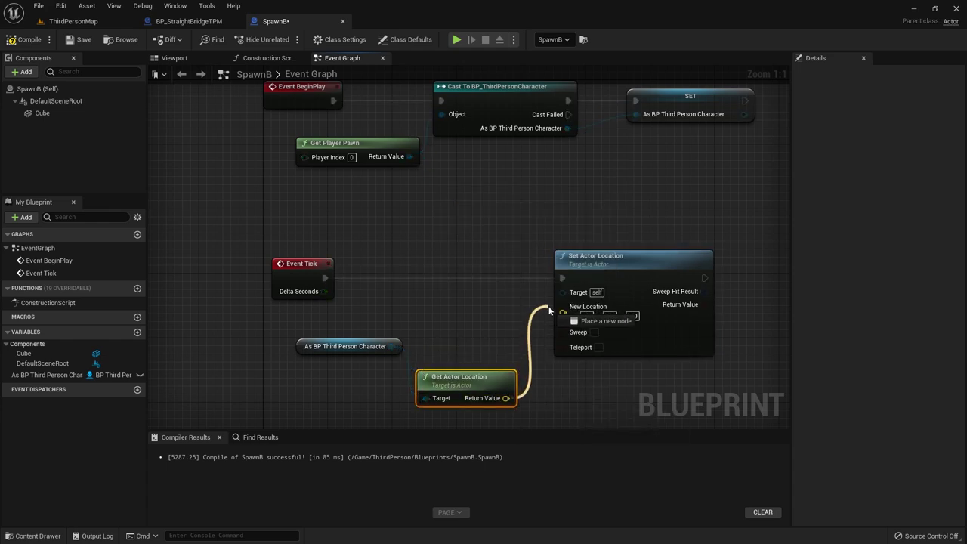
left_click_drag(506, 399, 563, 312)
left_click_drag(484, 377, 484, 328)
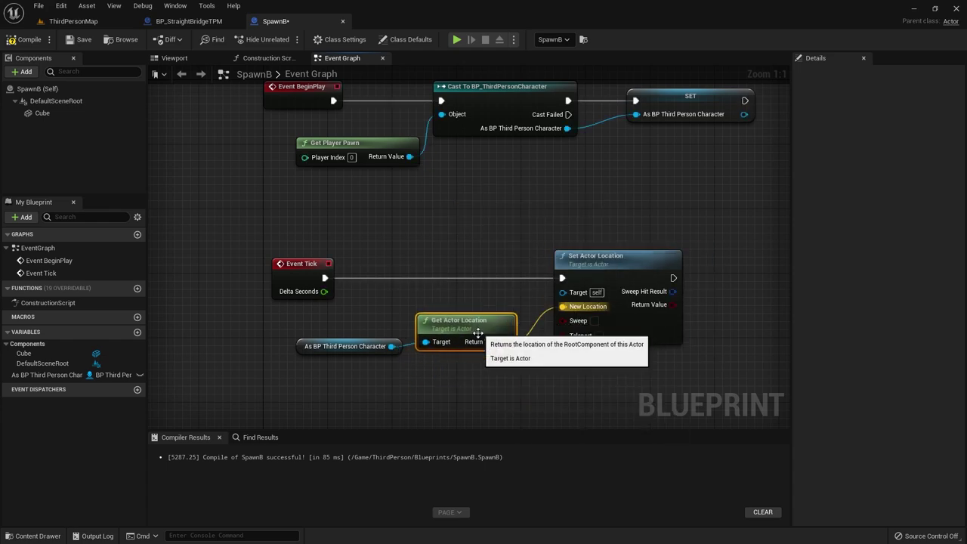
right_click_drag(345, 386, 432, 330)
left_click(523, 308)
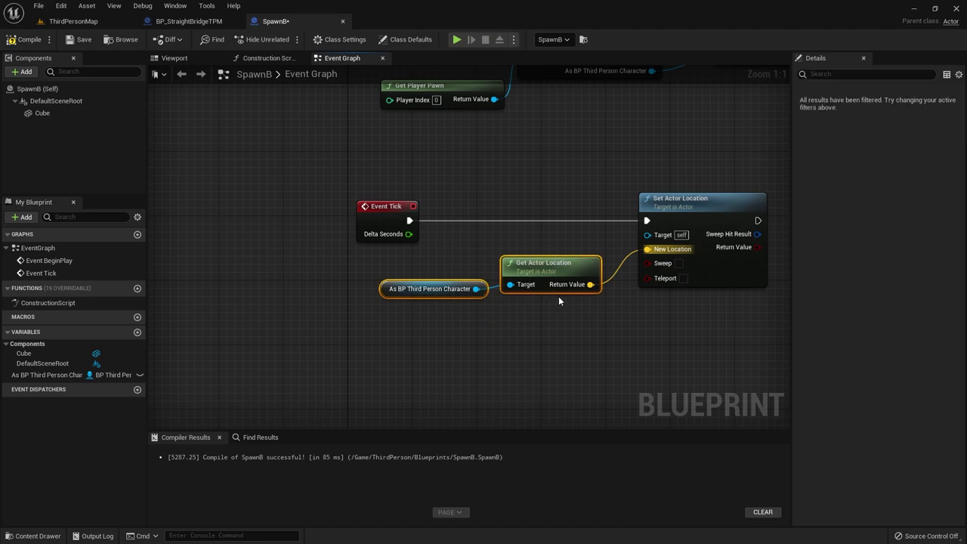
left_click_drag(502, 279, 406, 287)
- Split both location pins, wire only Return Value X to New Location X, and return to the level
left_click(484, 283)
left_click(494, 293, "alt")
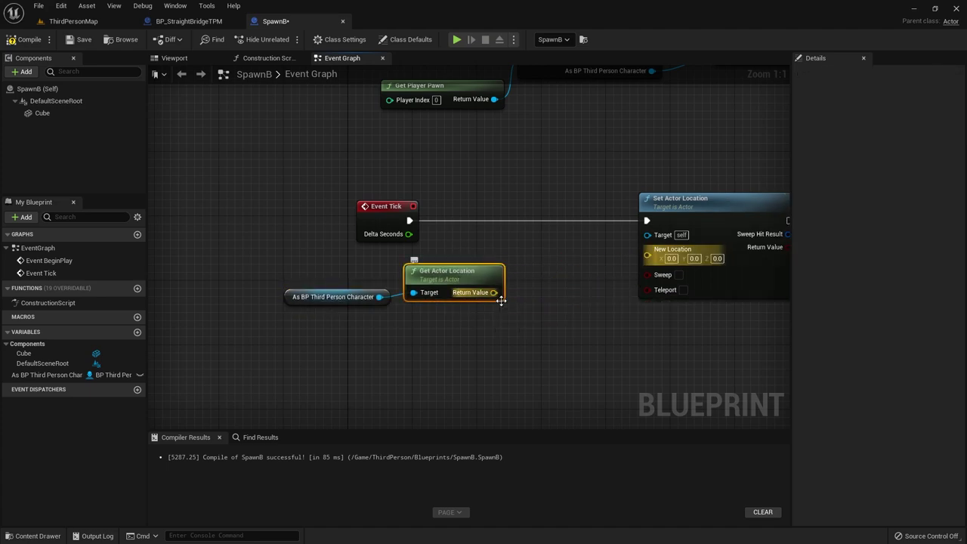
right_click(648, 257)
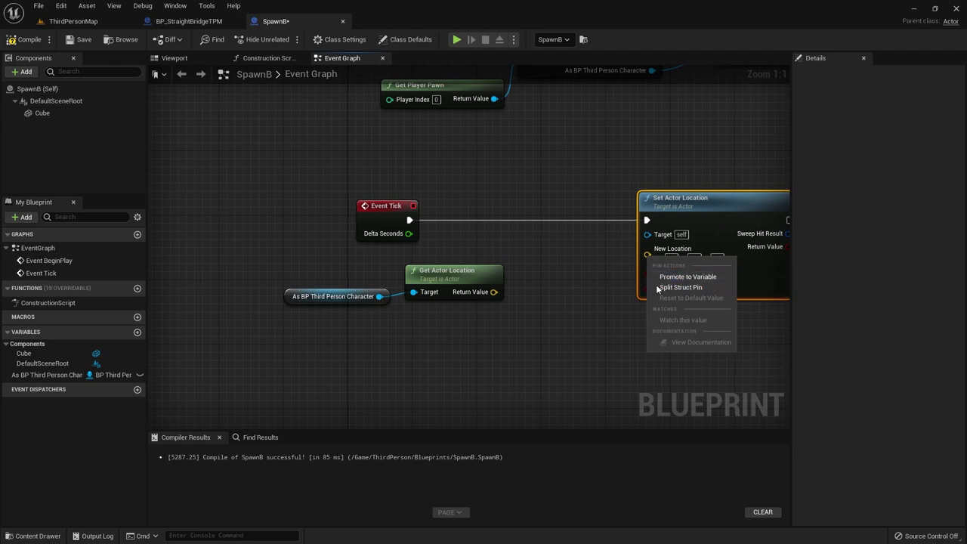
left_click(669, 288)
right_click(494, 292)
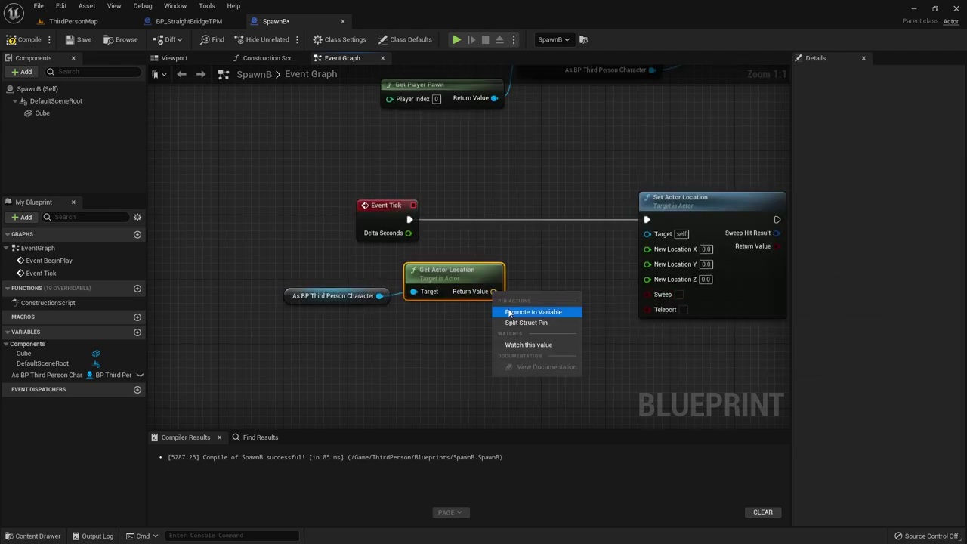
left_click(522, 323)
left_click_drag(499, 292, 652, 250)
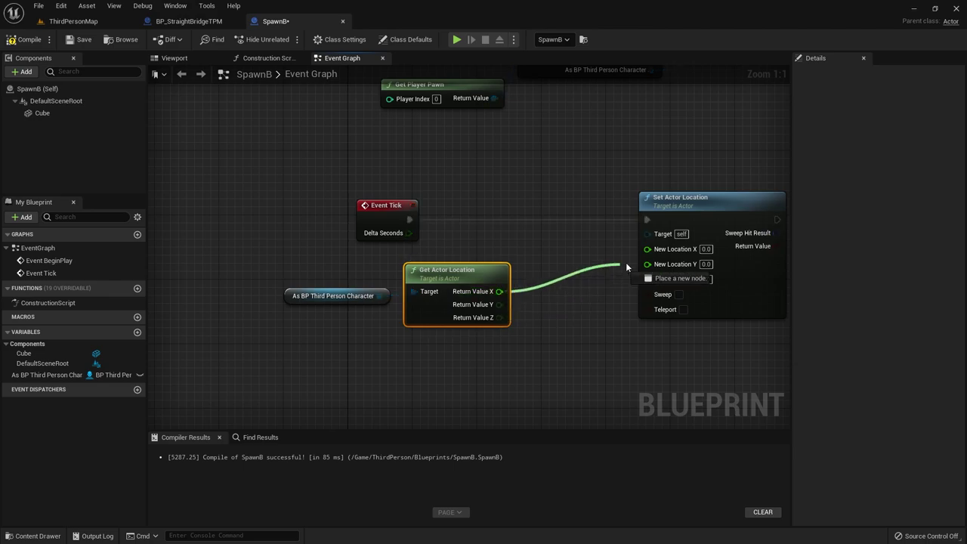
left_click(174, 58)
left_click(83, 22)
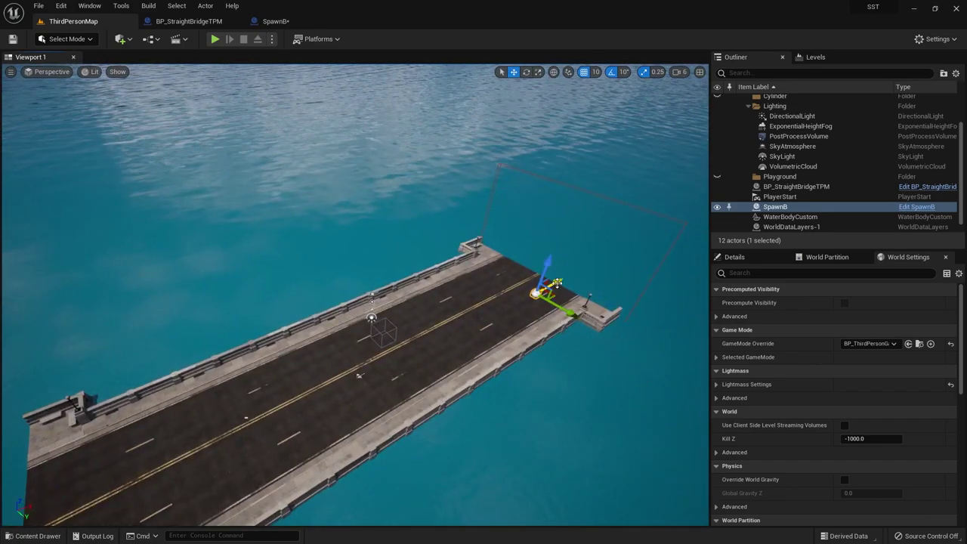
- Compile the updated SpawnB blueprint from its Event Graph
left_click(276, 22)
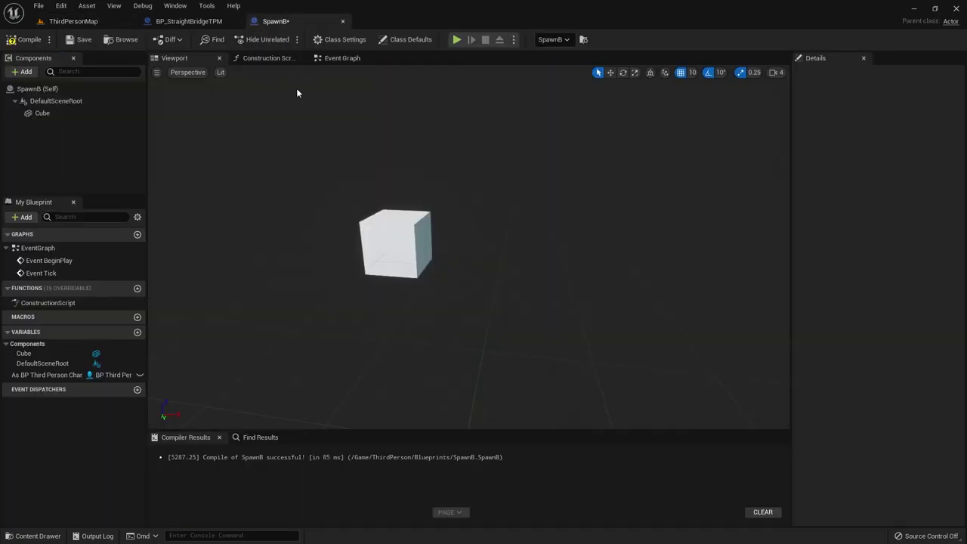
left_click(358, 57)
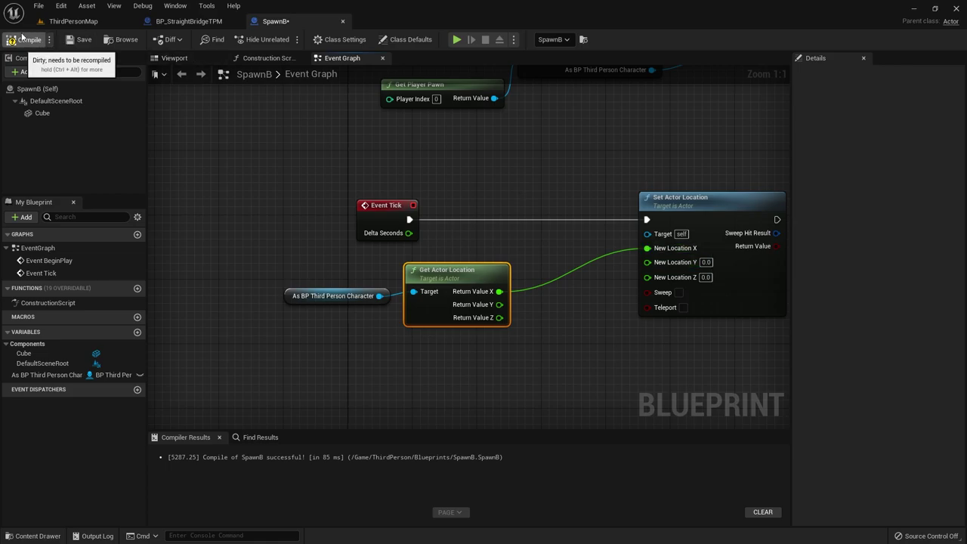
left_click(80, 40)
- Play-test the ThirdPersonMap bridge level with Alt+P, then stop with Esc
left_click(74, 21)
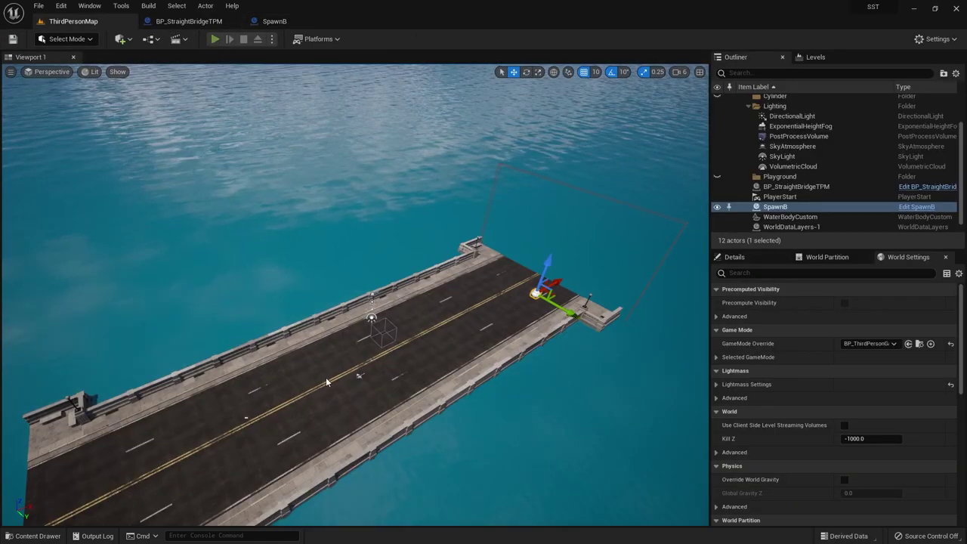
key("alt+p")
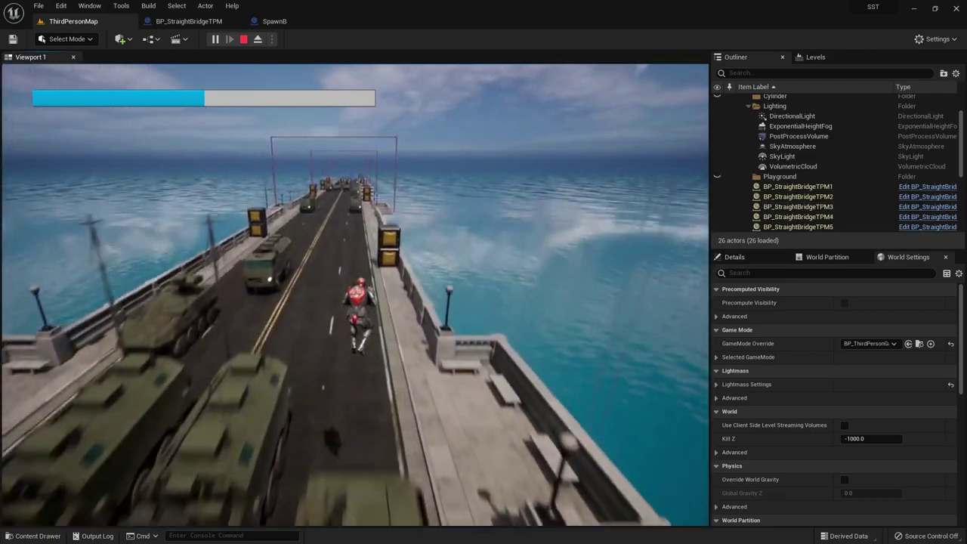
key("Escape")
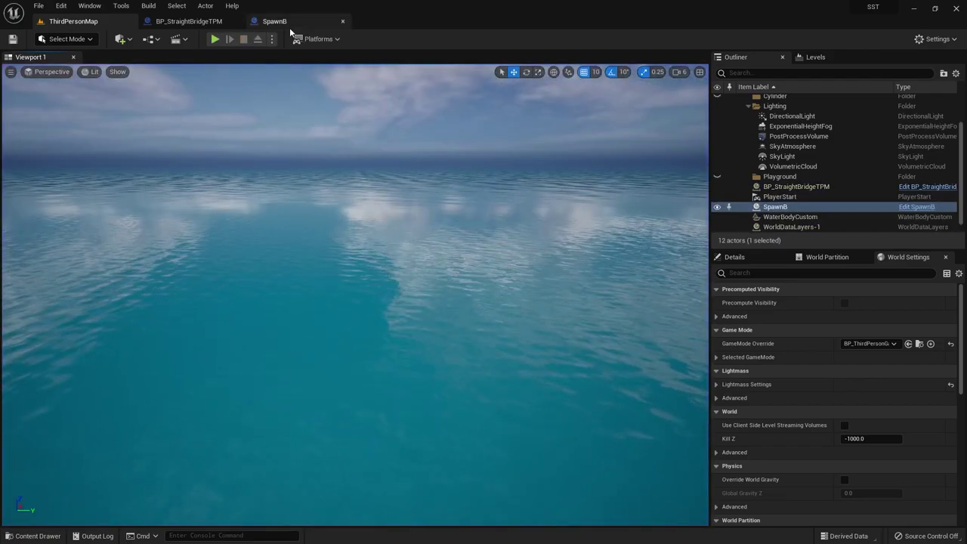
- Play-test the bridge level with the camera raised for an overhead view
left_click(289, 27)
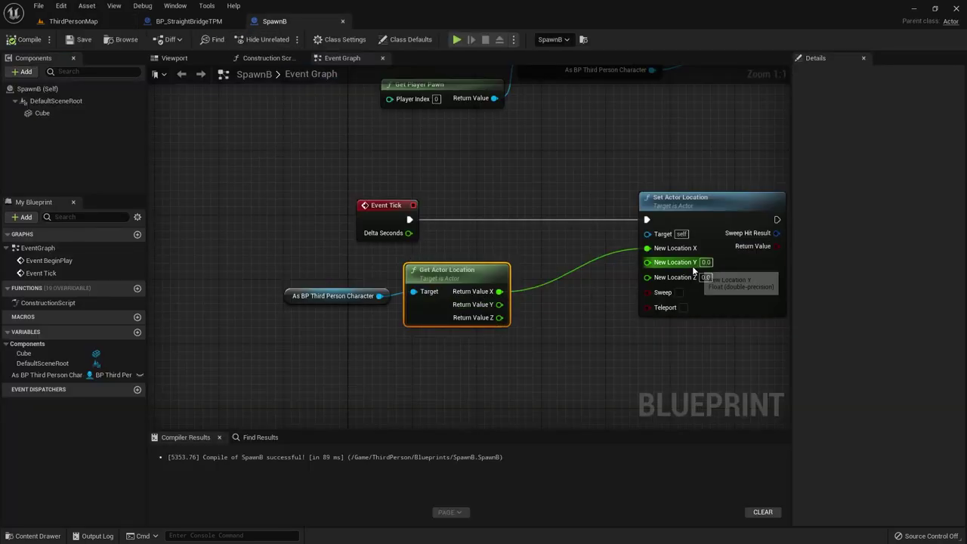
left_click(73, 23)
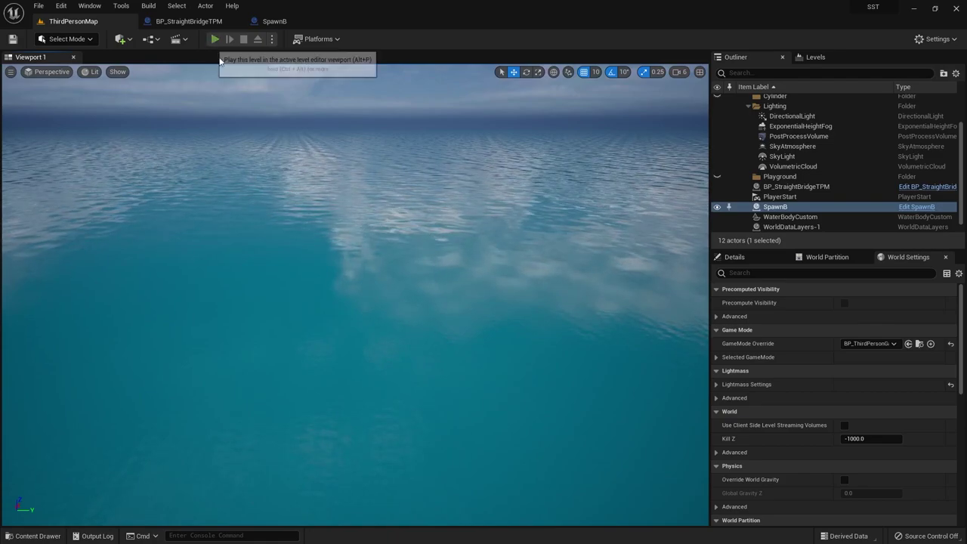
left_click(215, 39)
right_click_drag(424, 286, 289, 341)
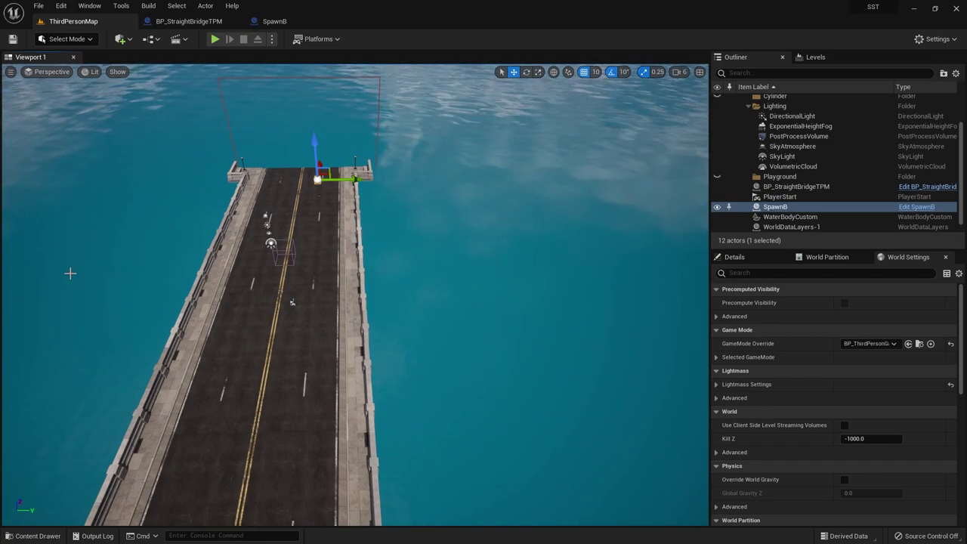
- Set SpawnB's New Location Y to 1700.0, compile, and return to ThirdPersonMap
left_click(261, 22)
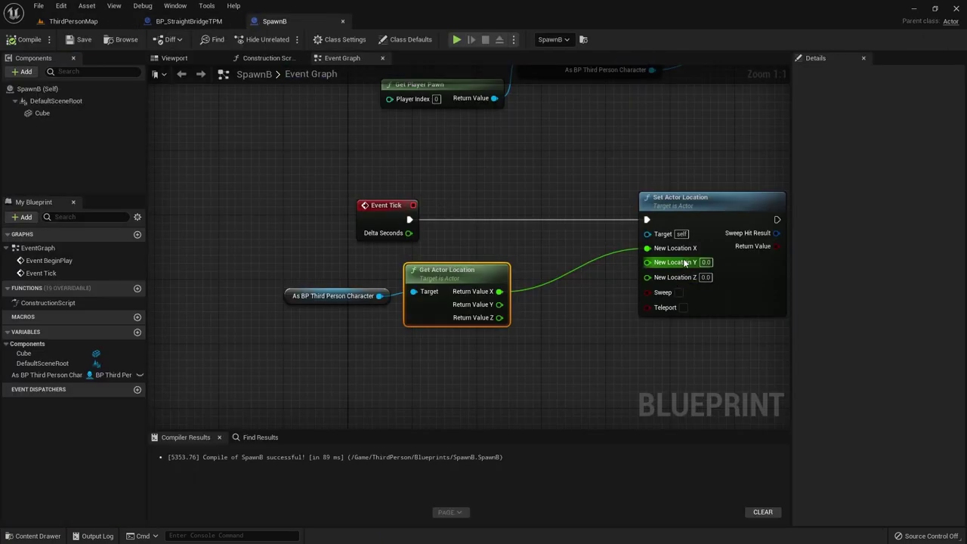
type("170")
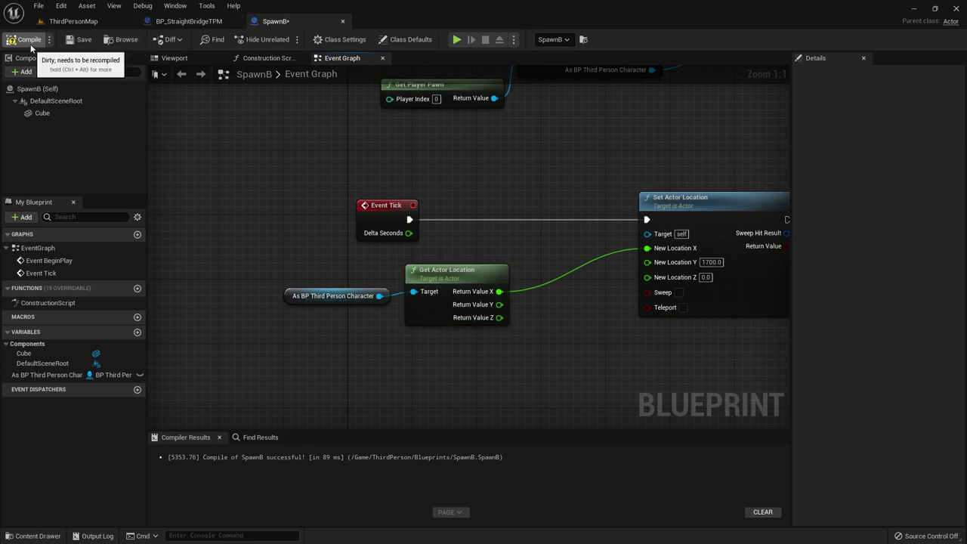
left_click(75, 40)
left_click(73, 21)
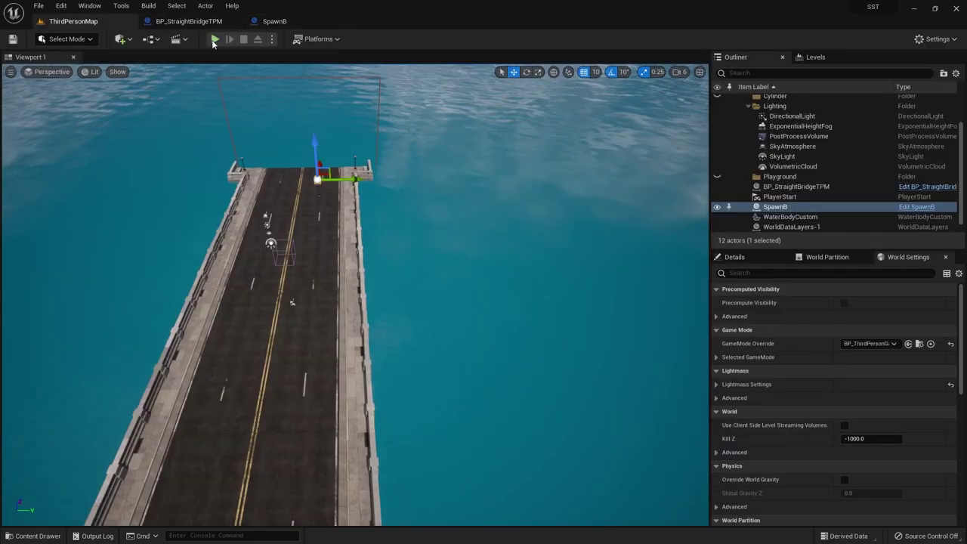
- After a quick play-test, change SpawnB's New Location Y to 2300.0 and recompile
left_click(215, 38)
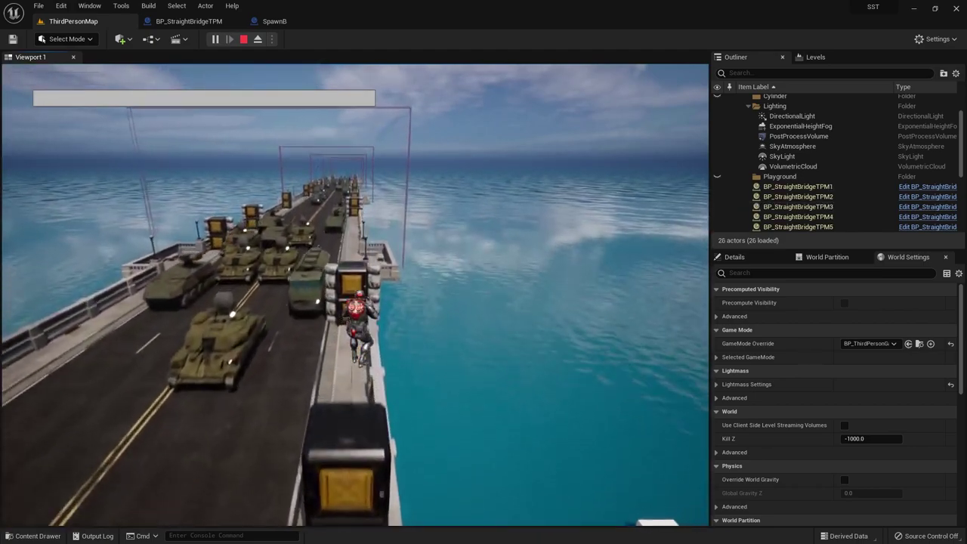
key("Escape")
left_click(266, 23)
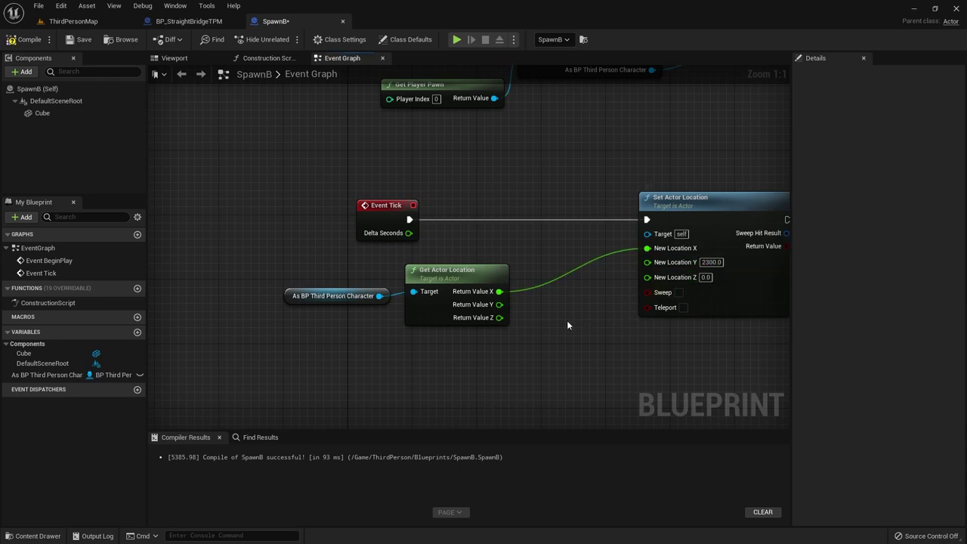
left_click(34, 40)
- Play-test the bridge level twice more looking down the road, then open BP_StraightBridgeTPM
left_click(79, 21)
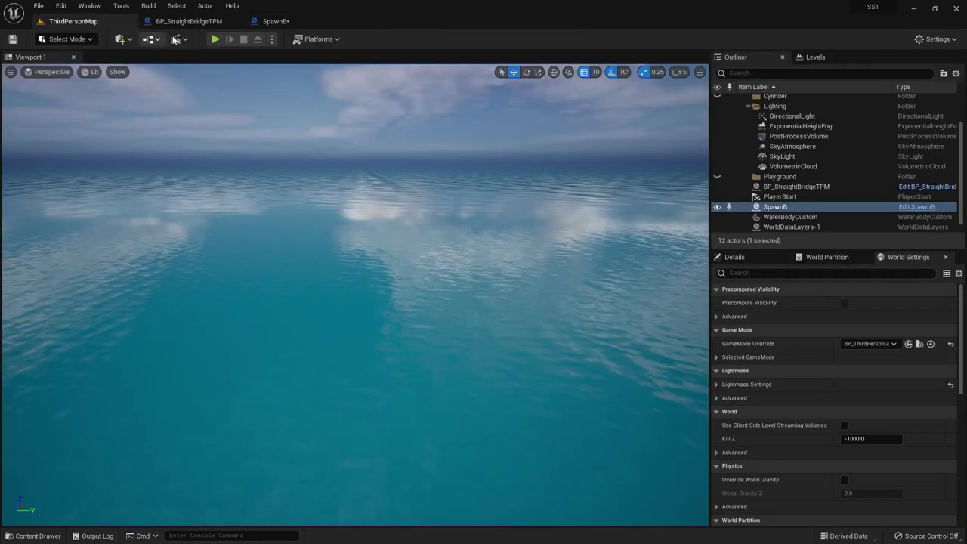
left_click(215, 38)
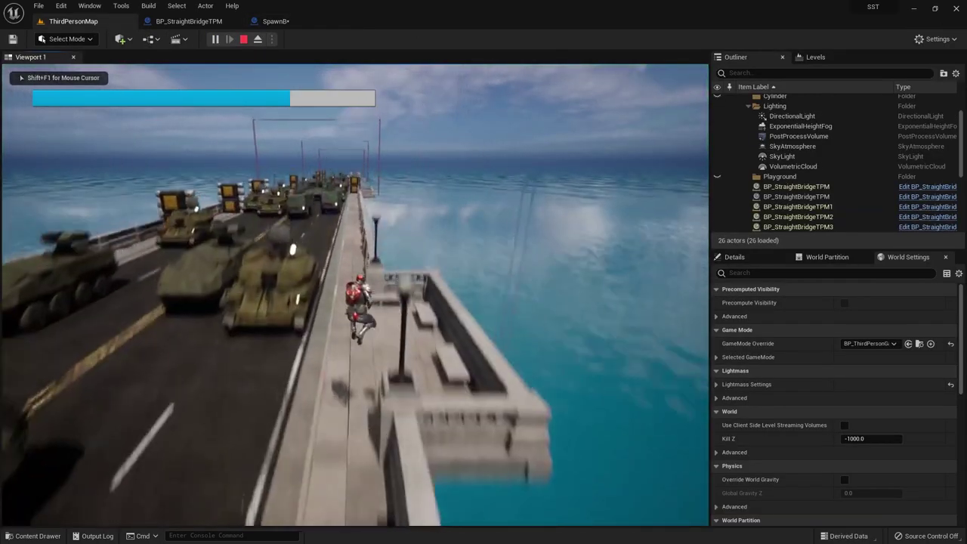
key("Escape")
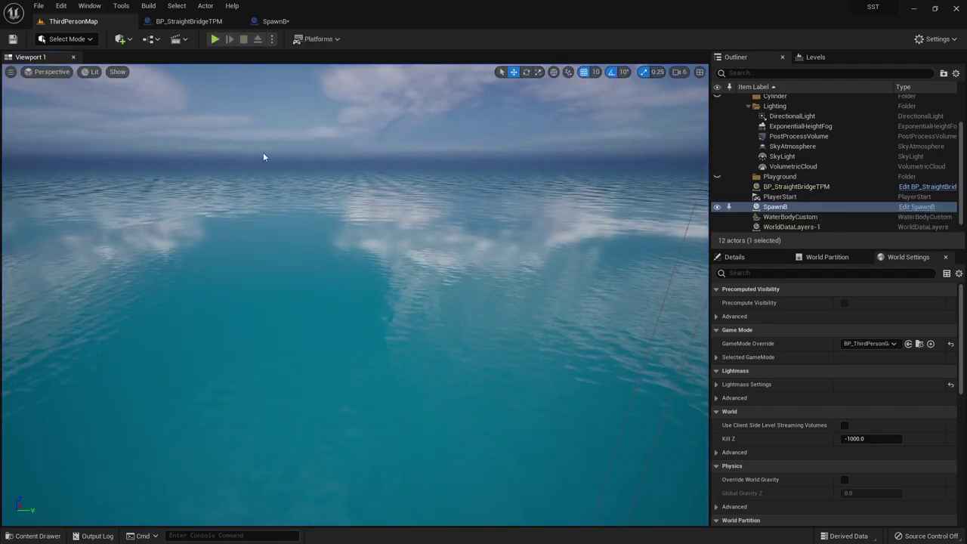
right_click_drag(264, 156, 264, 156)
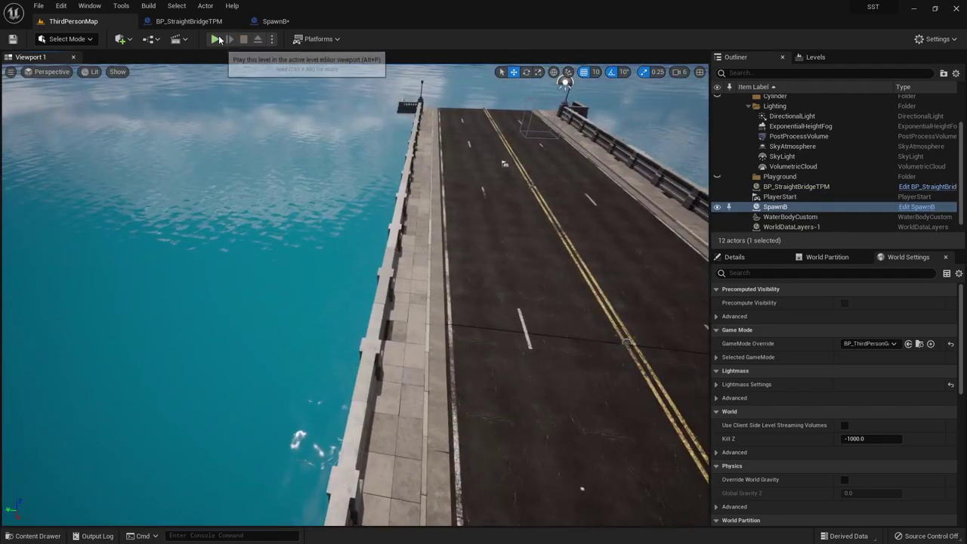
left_click(215, 38)
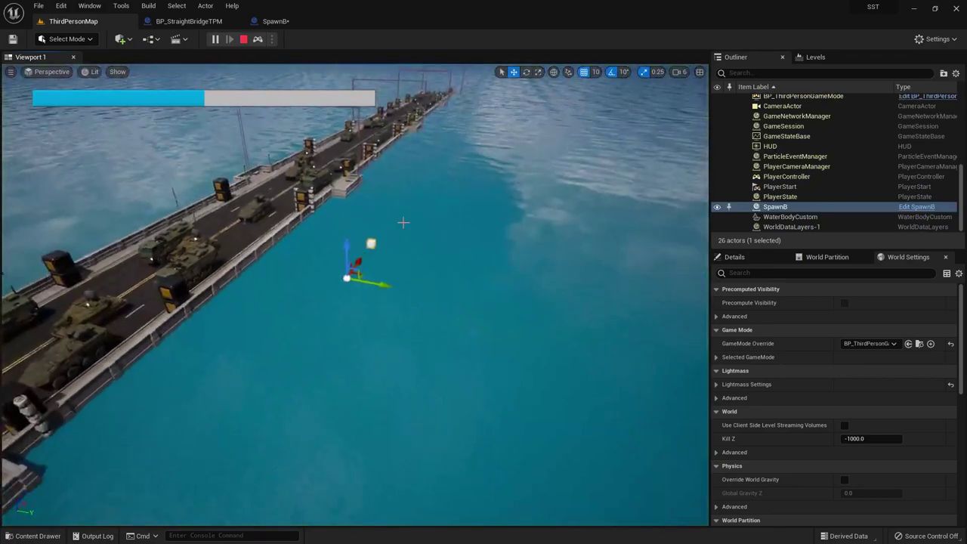
key("Escape")
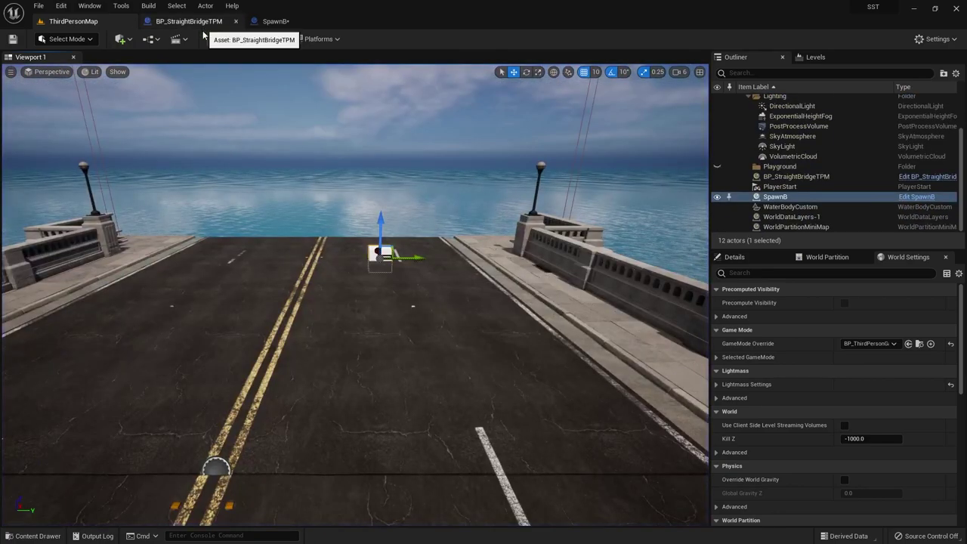
left_click(189, 21)
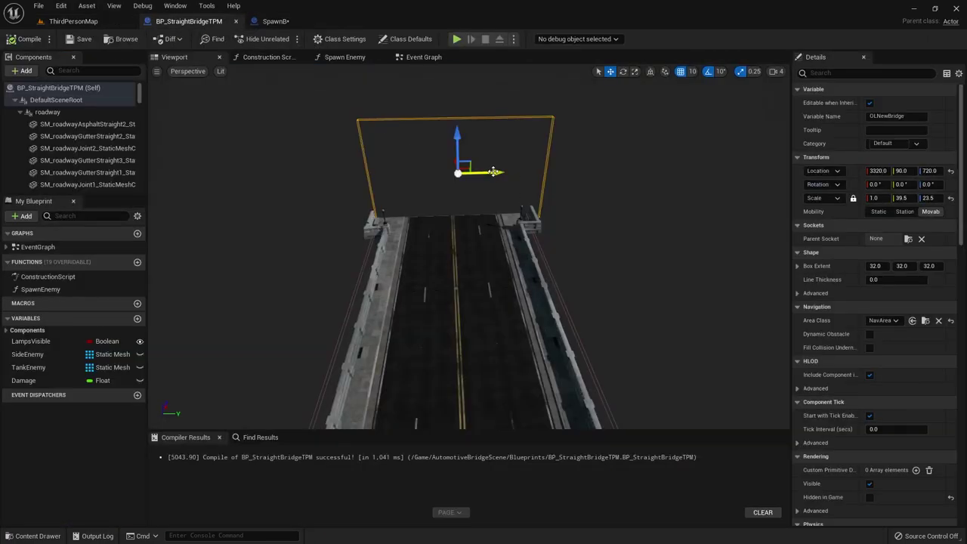
- Move the OLNewBridge box to Y 2440.0, compile, and play-test ThirdPersonMap with Alt+P
mouse_move(429, 220)
left_mouse_down()
mouse_move(316, 141)
mouse_move(458, 124)
left_mouse_up()
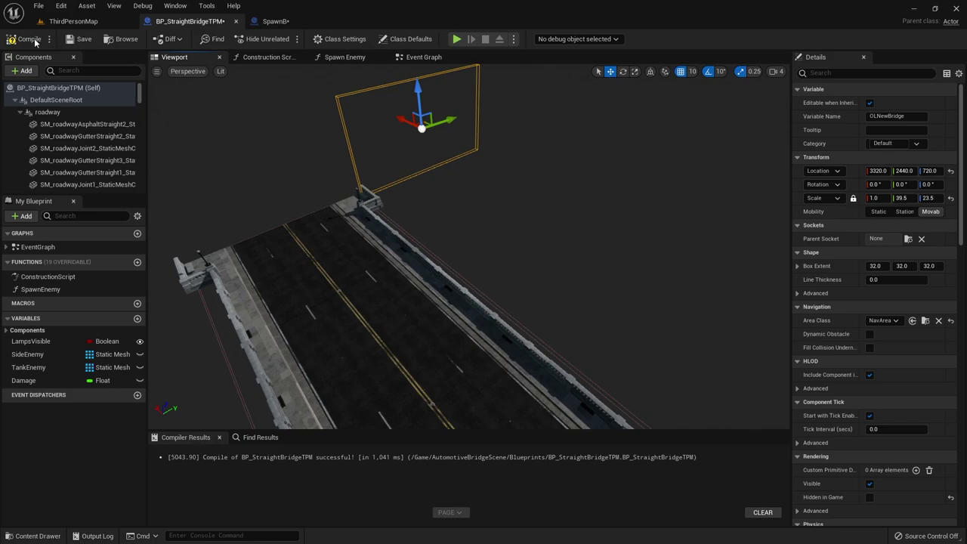
left_click(83, 39)
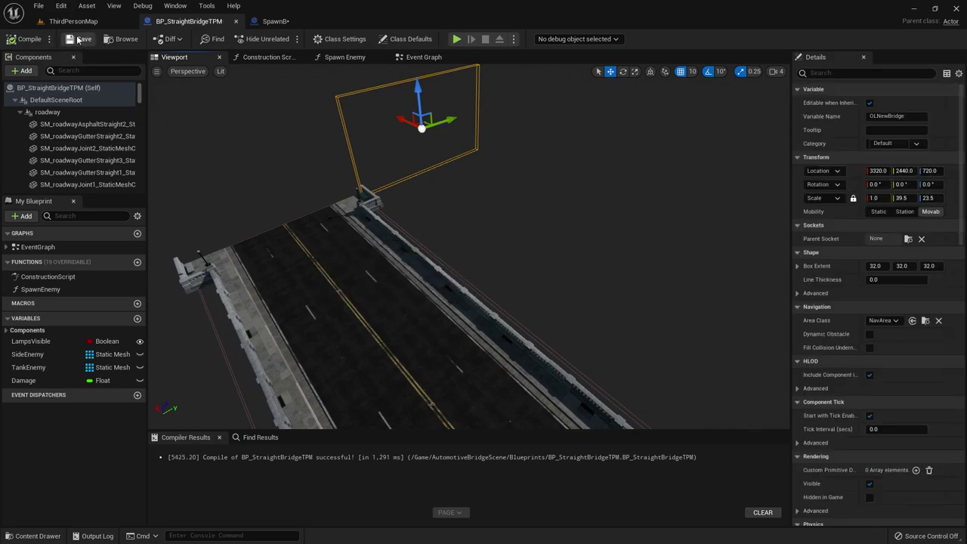
left_click(74, 21)
key("alt+p")
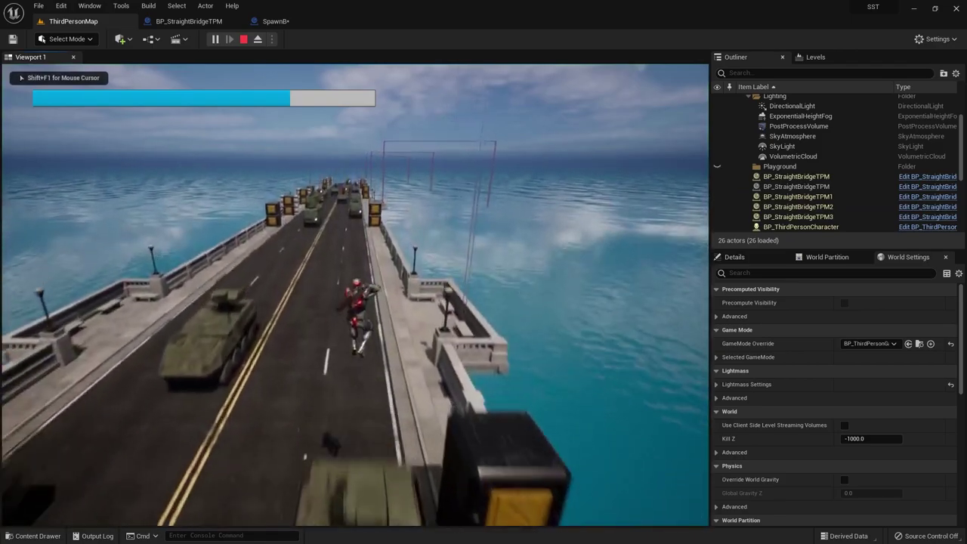
- Eject from the running player and fly the free camera out over the water to view the bridge
key("shift+F1")
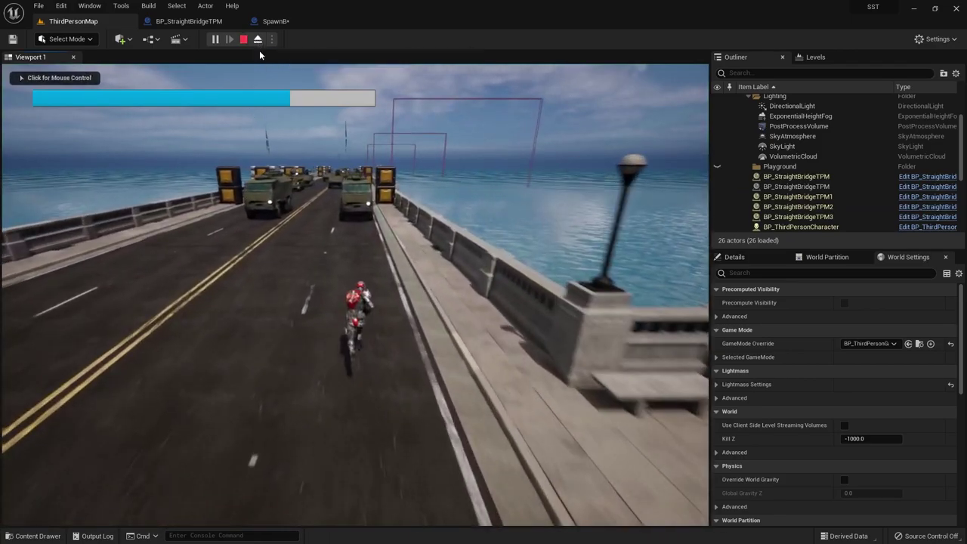
left_click(258, 39)
right_click_drag(356, 294, 393, 287)
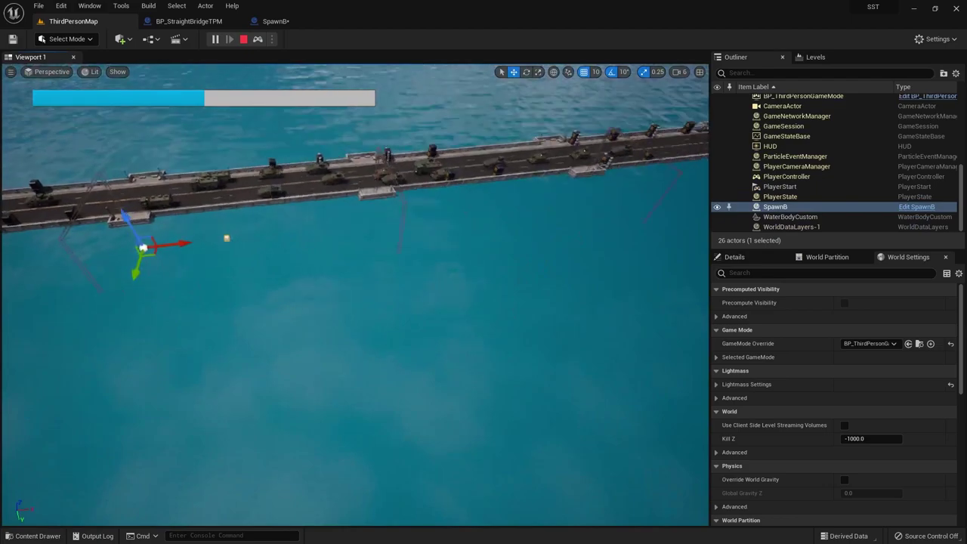
right_click_drag(400, 227, 409, 203)
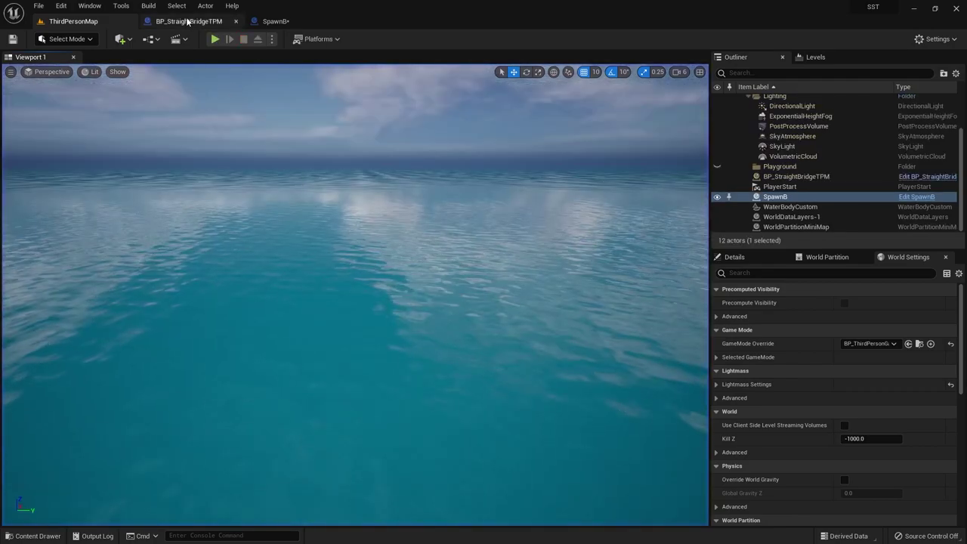
left_click(188, 21)
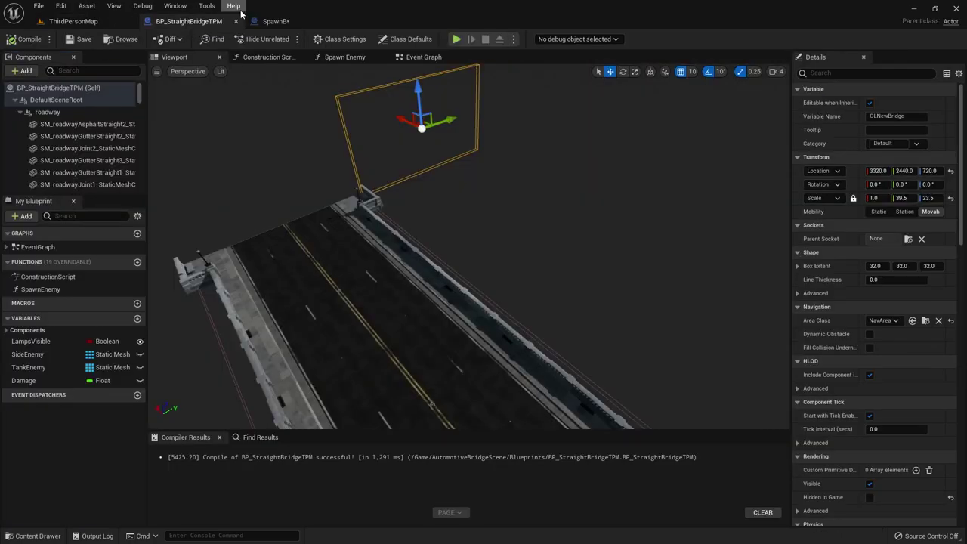
- Check the Spawn Enemy function, then select the On Component Begin Overlap node in the Event Graph
left_click(348, 61)
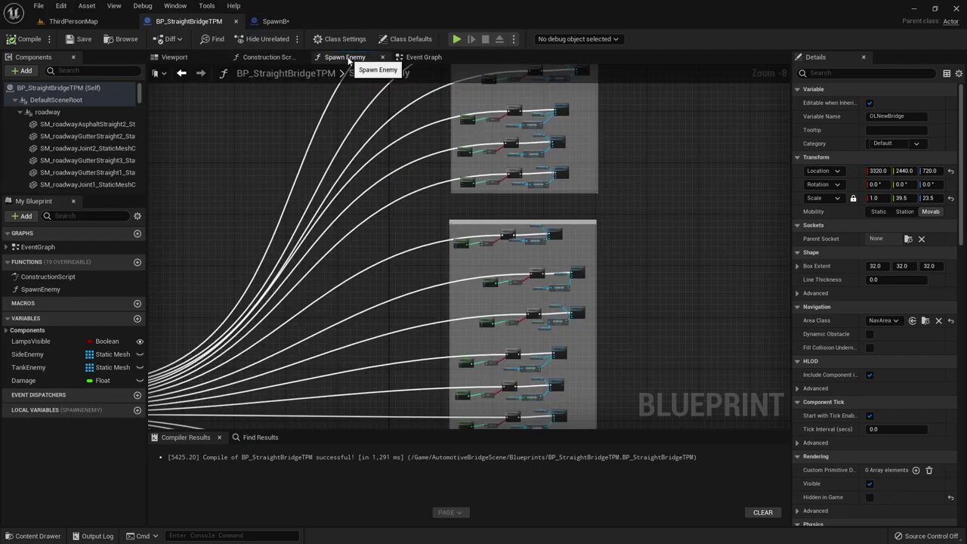
left_click(427, 59)
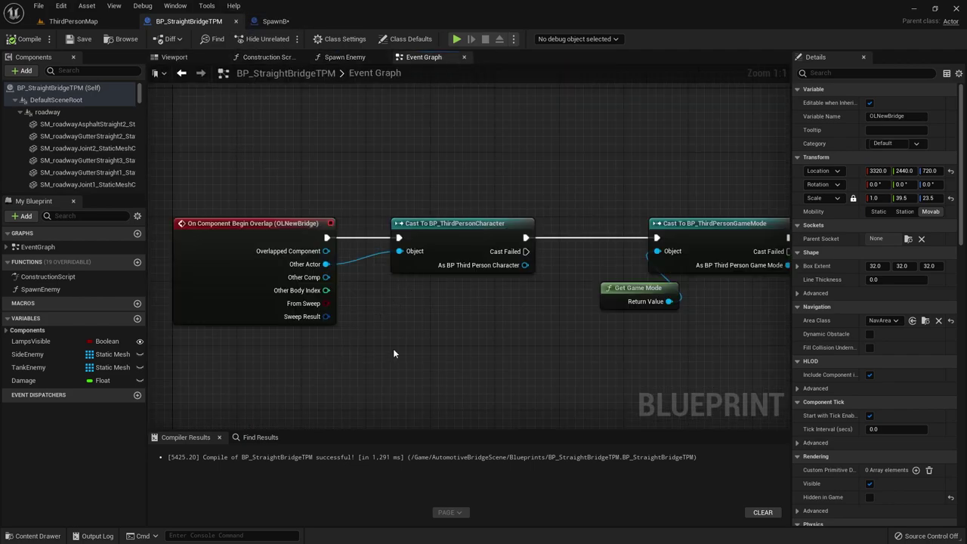
right_click_drag(393, 353, 488, 304)
scroll(487, 304, "down", 1)
scroll(408, 257, "up", 1)
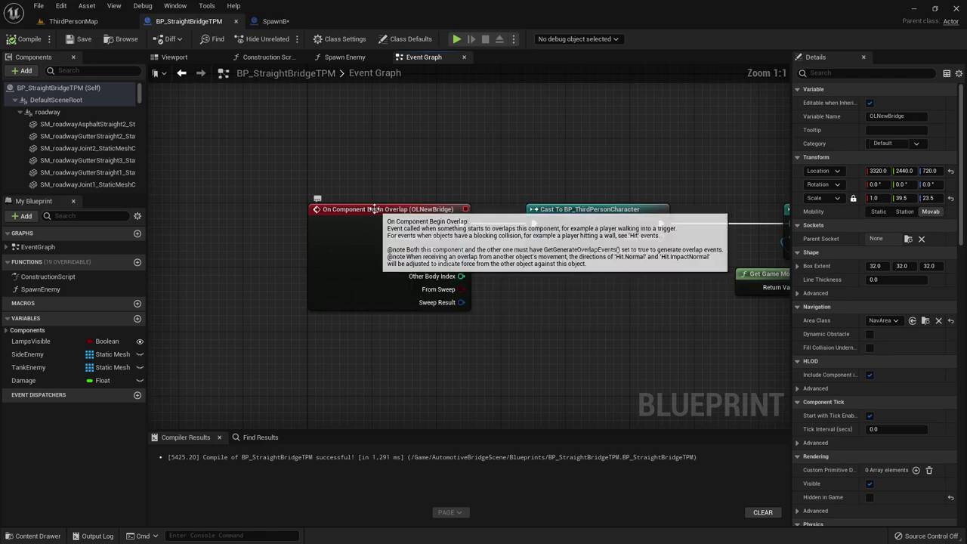
left_click(374, 210)
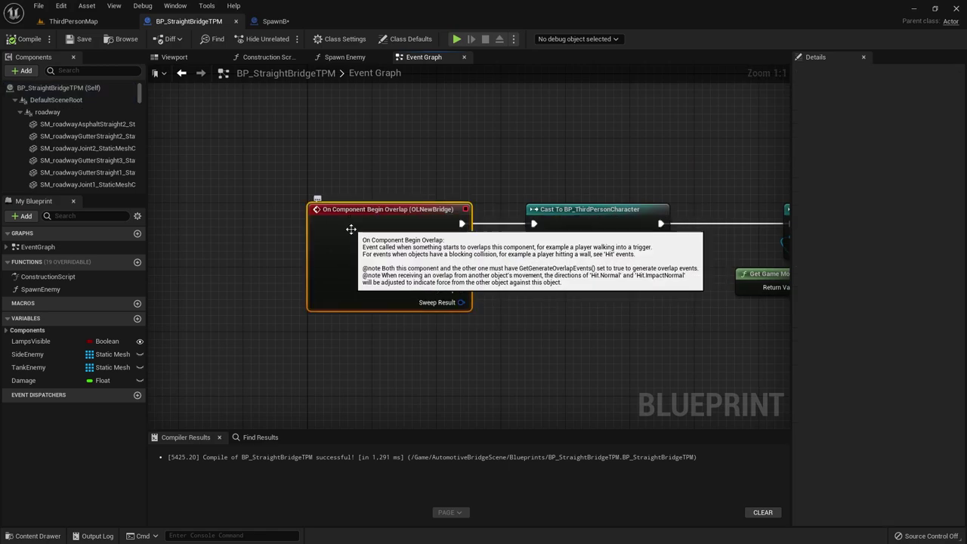
- Inspect the OLNewBridge trigger box in the Viewport and SpawnB, then return to the Event Graph
left_click(181, 59)
left_click(351, 94)
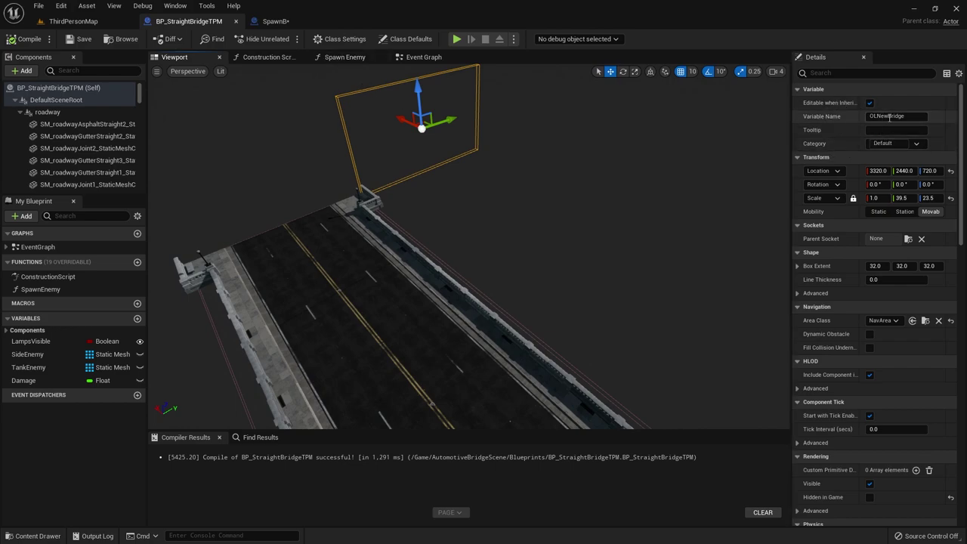
left_click(279, 21)
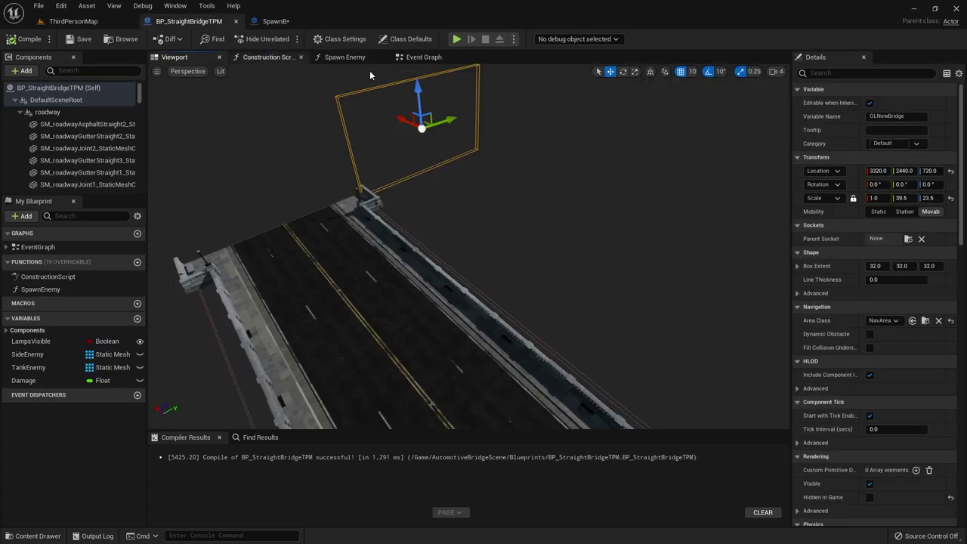
left_click(410, 61)
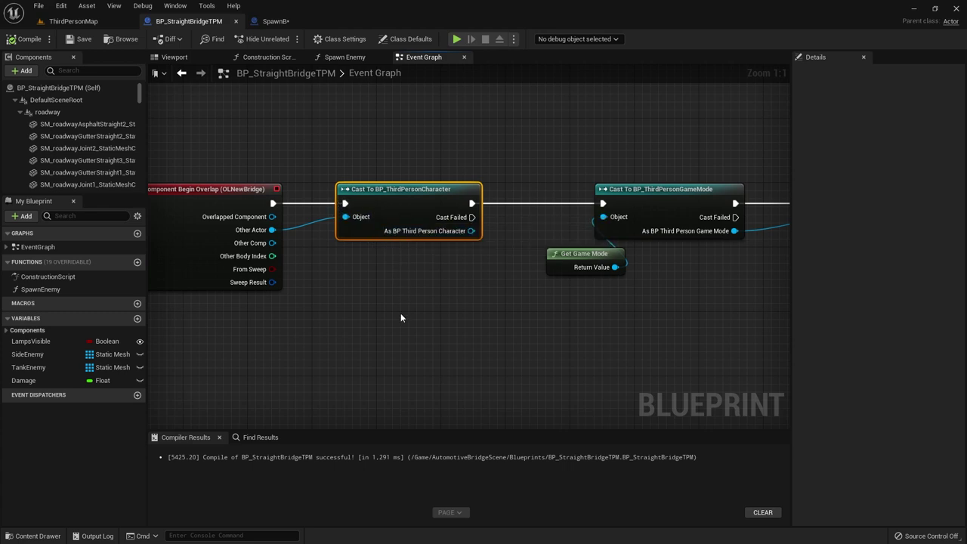
- Delete the Cast To BP_ThirdPersonCharacter node and save the SpawnB blueprint
key("Delete")
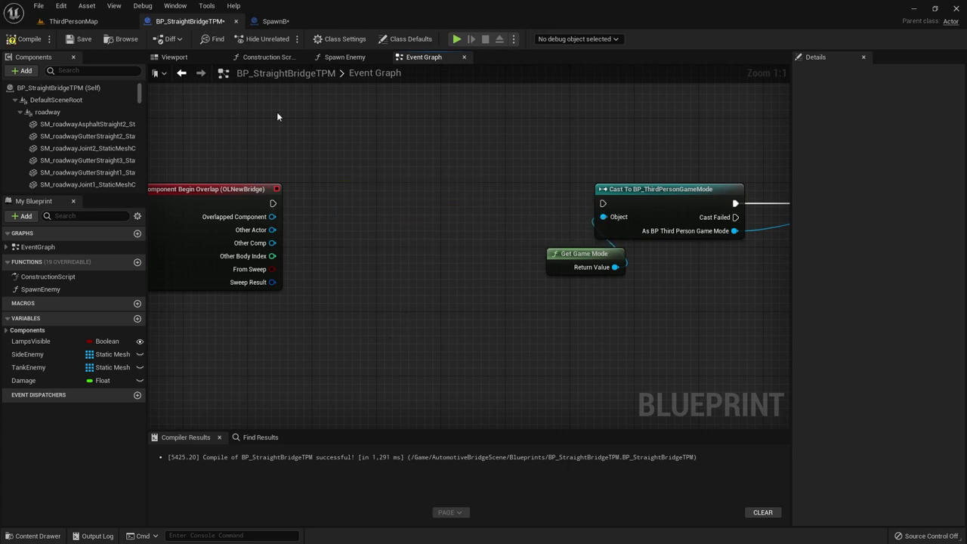
left_click(276, 21)
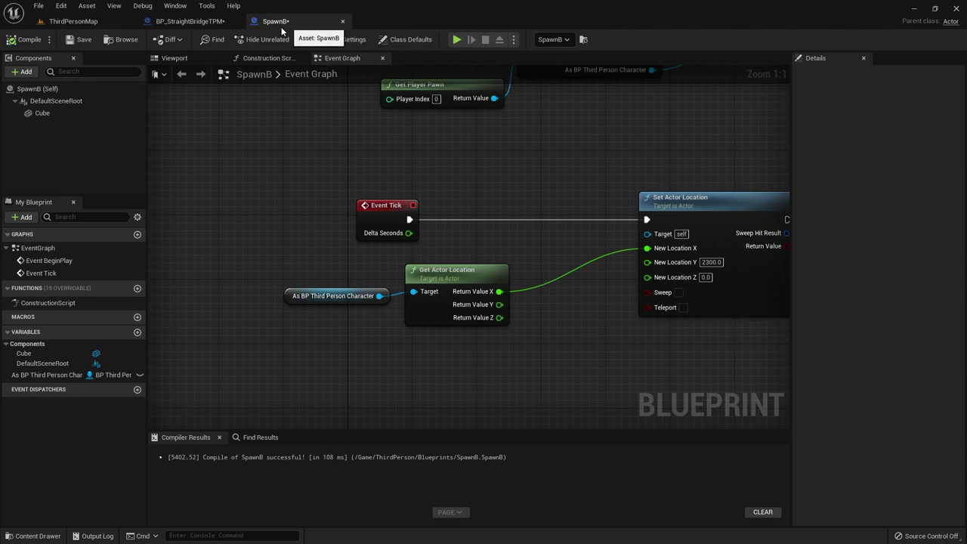
left_click(77, 39)
left_click(184, 23)
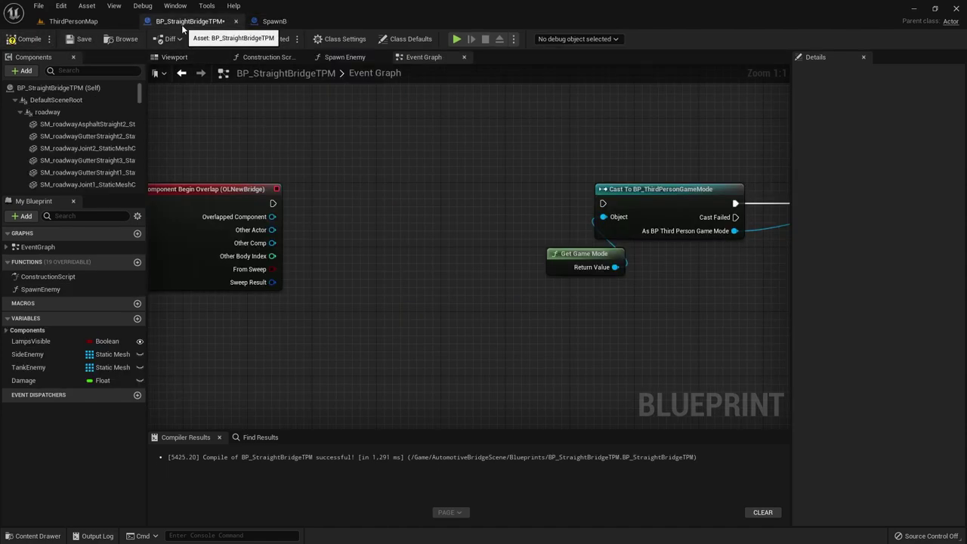
- Wire a new Cast To SpawnB node to the overlap's Other Actor output and straighten its exec line
left_click_drag(272, 229, 321, 219)
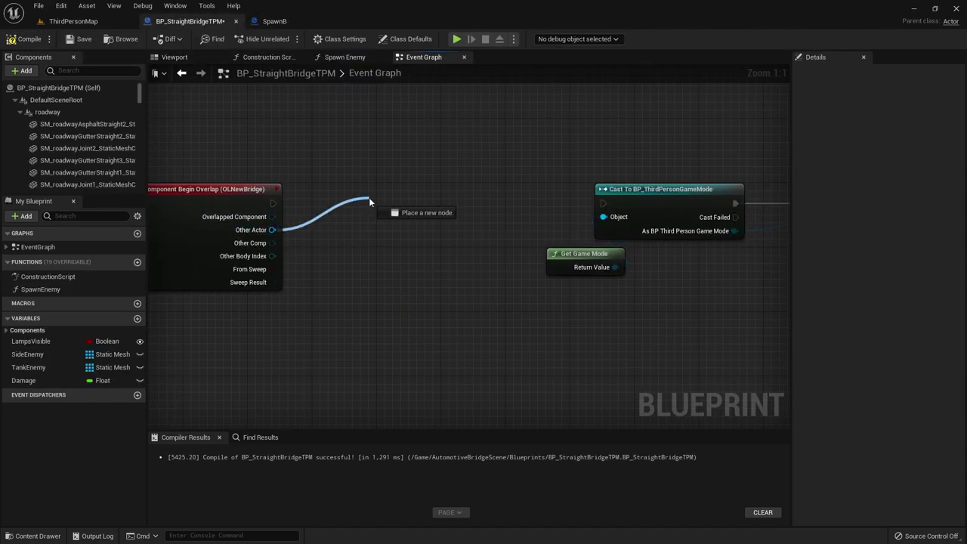
left_click_drag(369, 201, 370, 201)
type("cas")
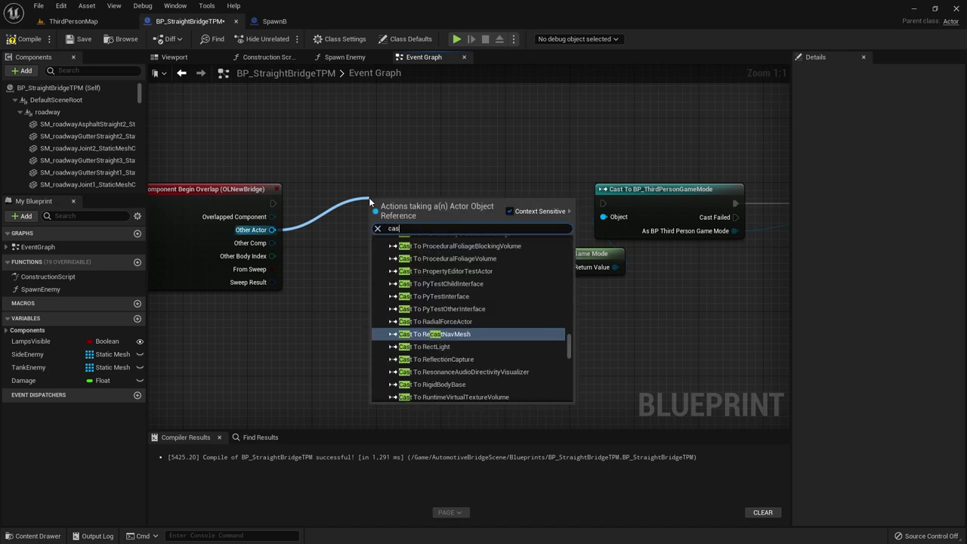
type("t to spawnb")
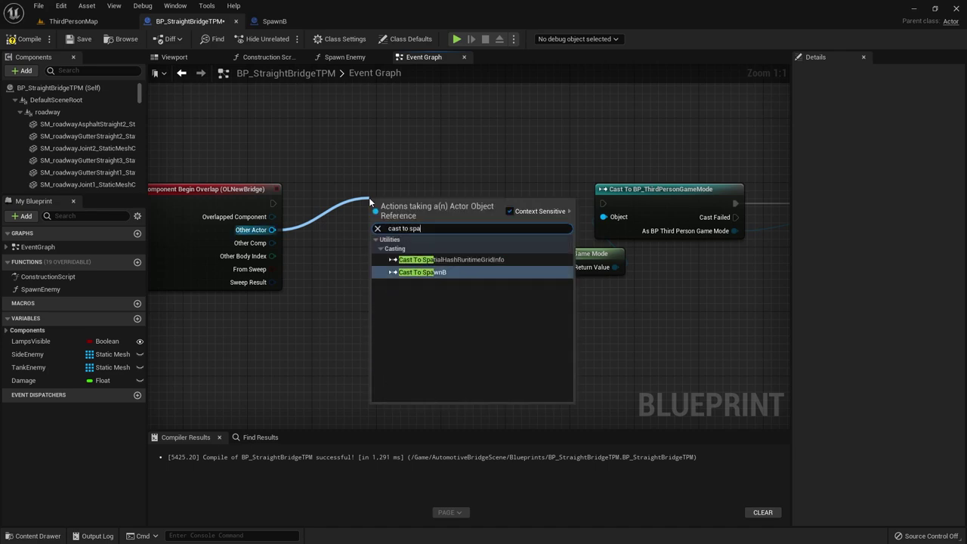
key("Return")
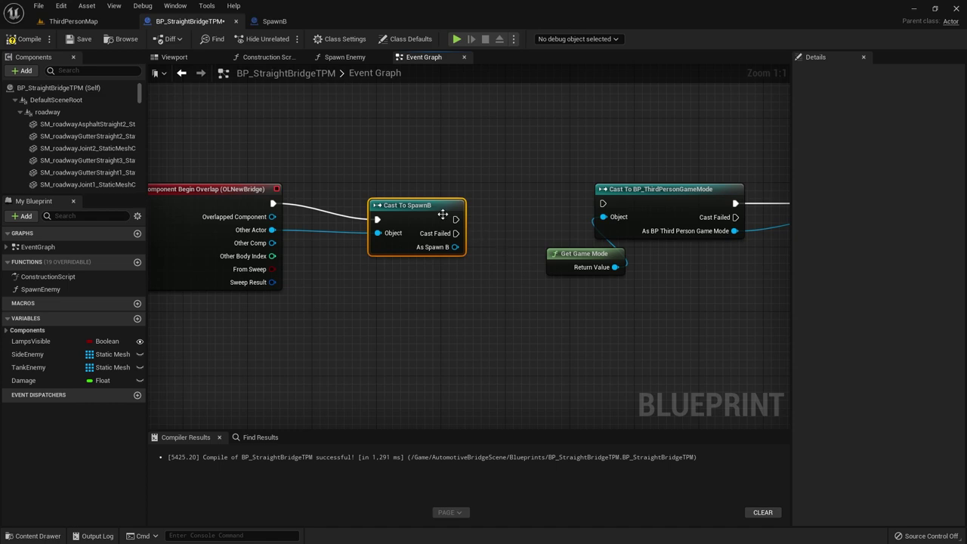
key("q")
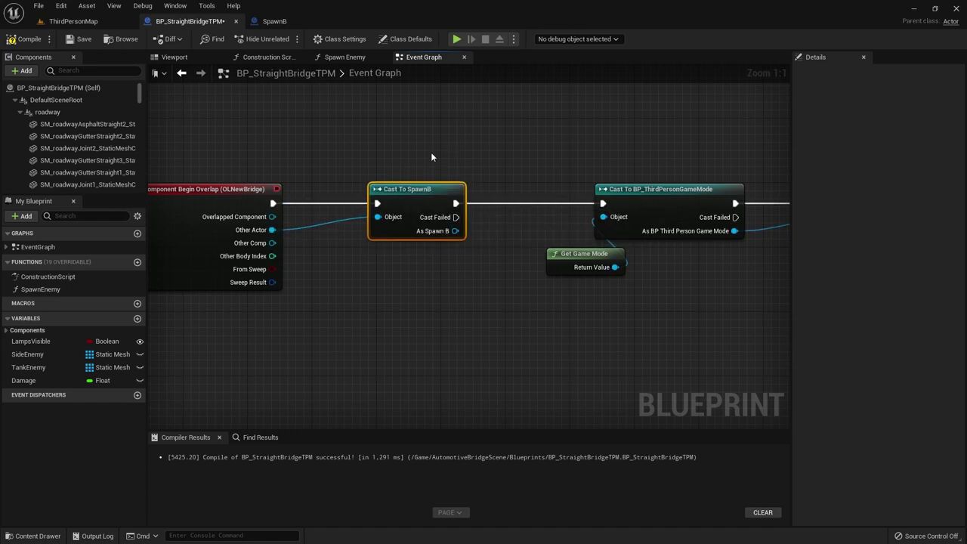
right_click_drag(436, 160, 532, 168)
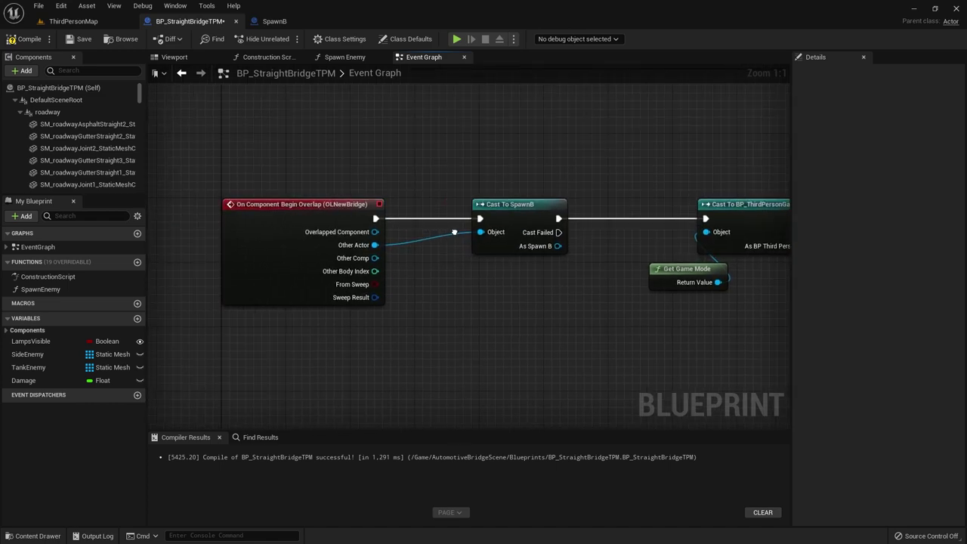
- Save the bridge blueprint and start playing the ThirdPersonMap level
left_click(68, 40)
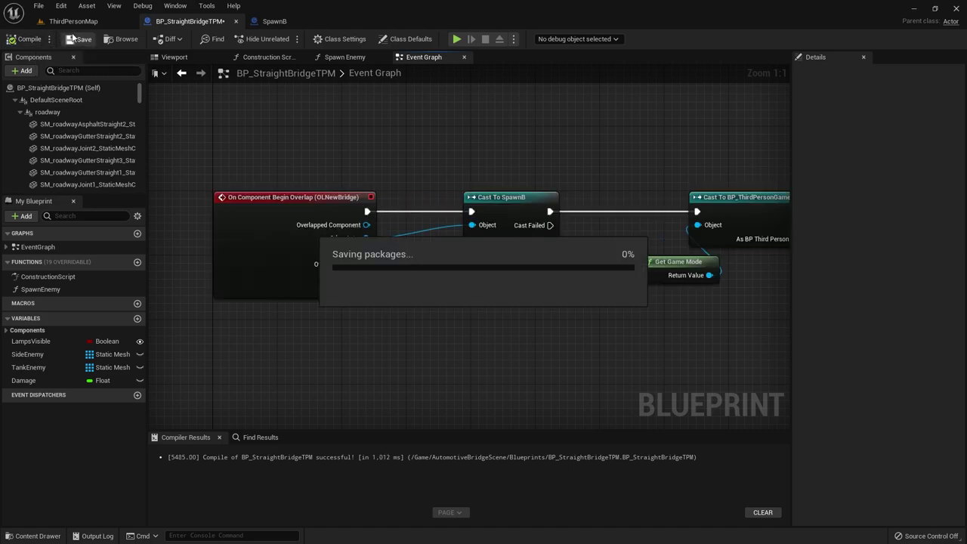
left_click(73, 21)
left_click(216, 39)
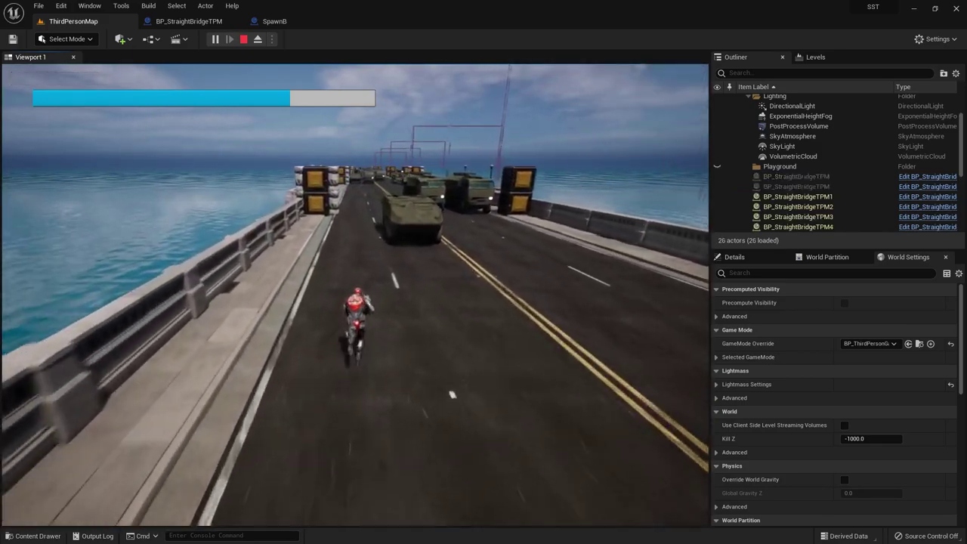
- Detach from the running player, select SpawnB, and swing the camera over the water toward the bridge
key("shift+F1")
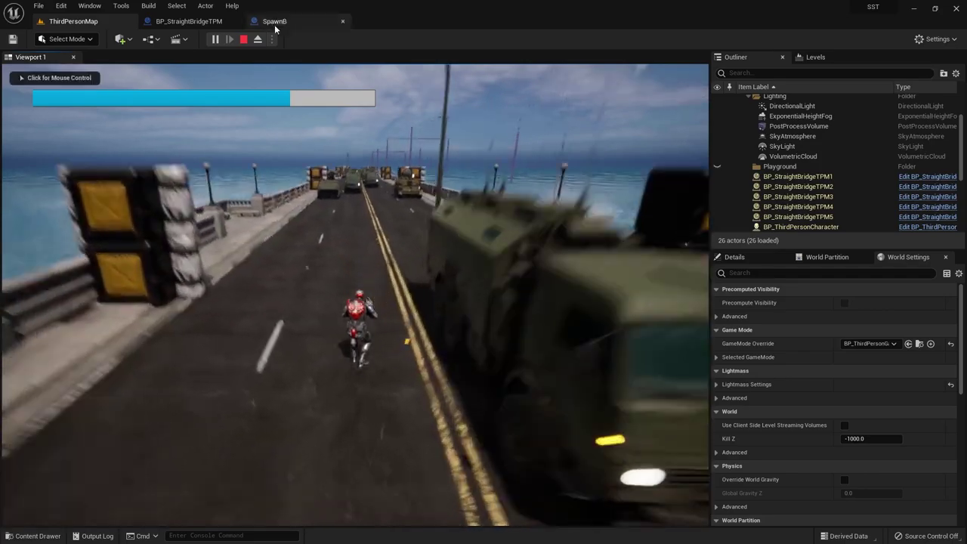
left_click(258, 39)
right_click_drag(355, 295, 340, 215)
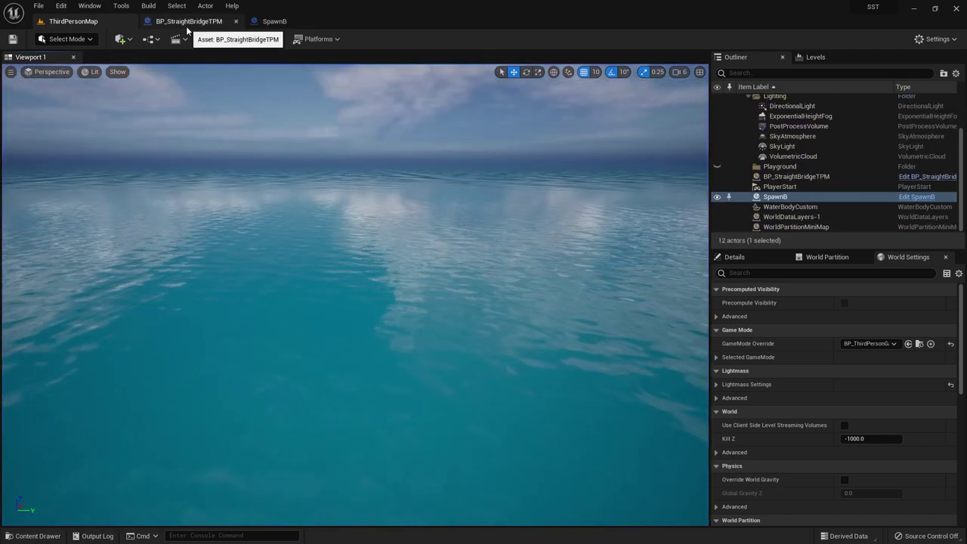
- Close the SpawnB blueprint editor and return to the ThirdPersonMap level
left_click(189, 21)
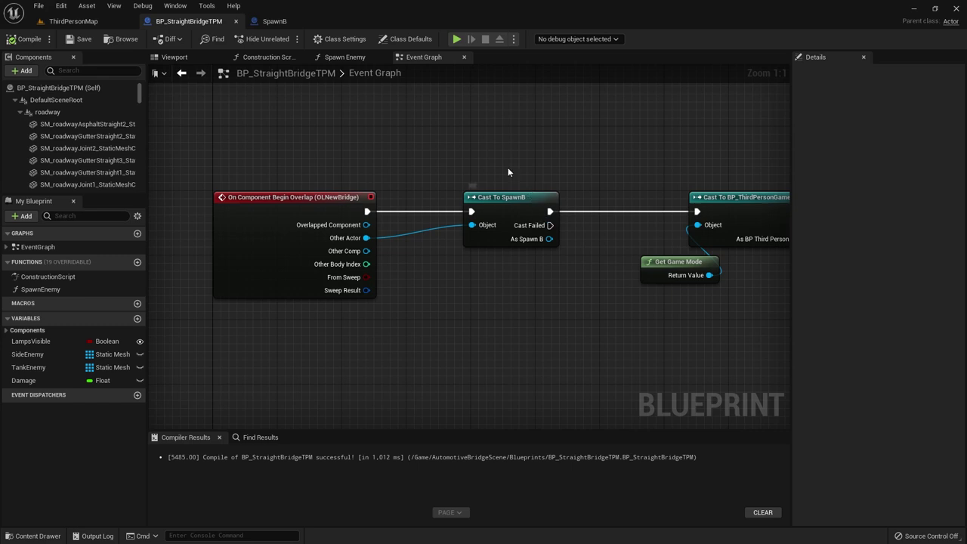
left_click(273, 21)
left_click(279, 22)
left_click(73, 22)
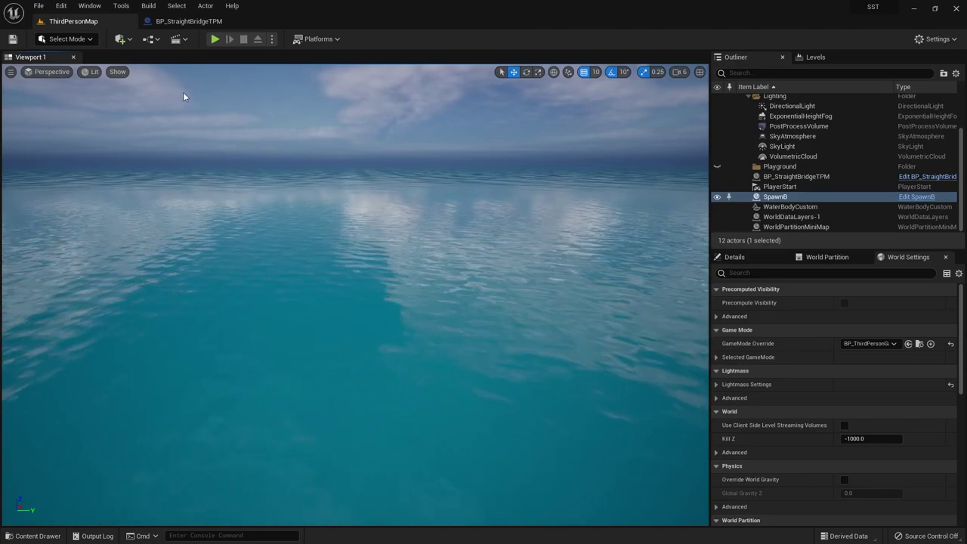
- Open BP_ThirdPersonCharacter from the Content Drawer's ThirdPerson/Blueprints folder
key("ctrl+space")
left_click(359, 353)
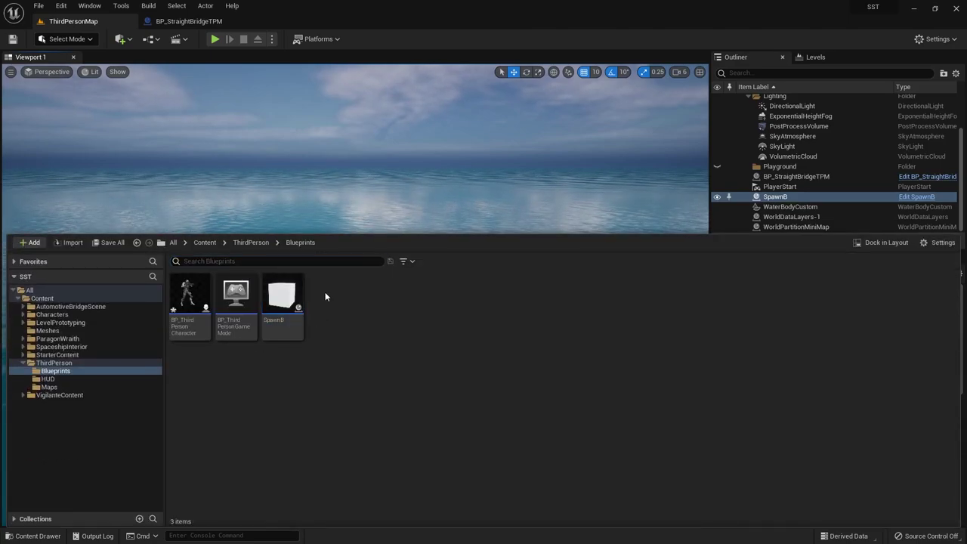
left_click(190, 301)
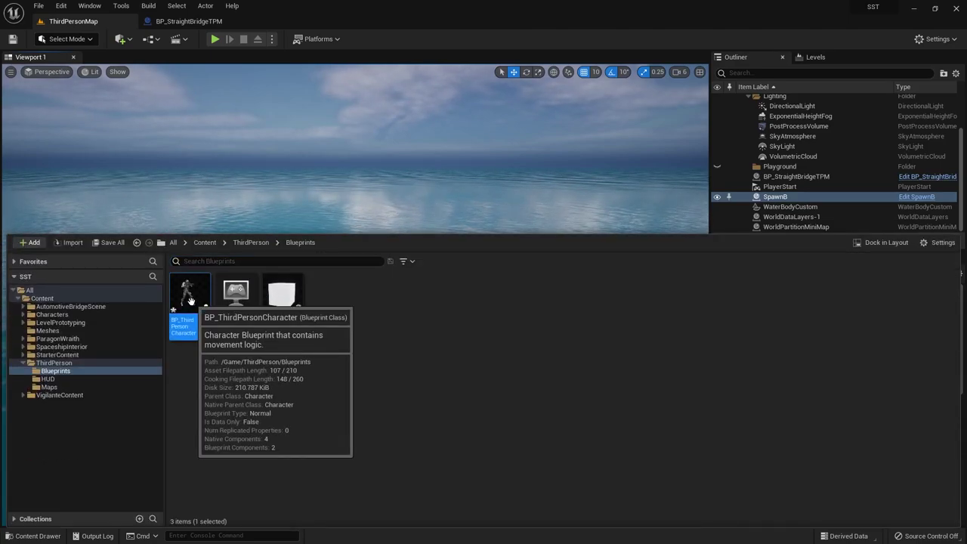
left_click(411, 394)
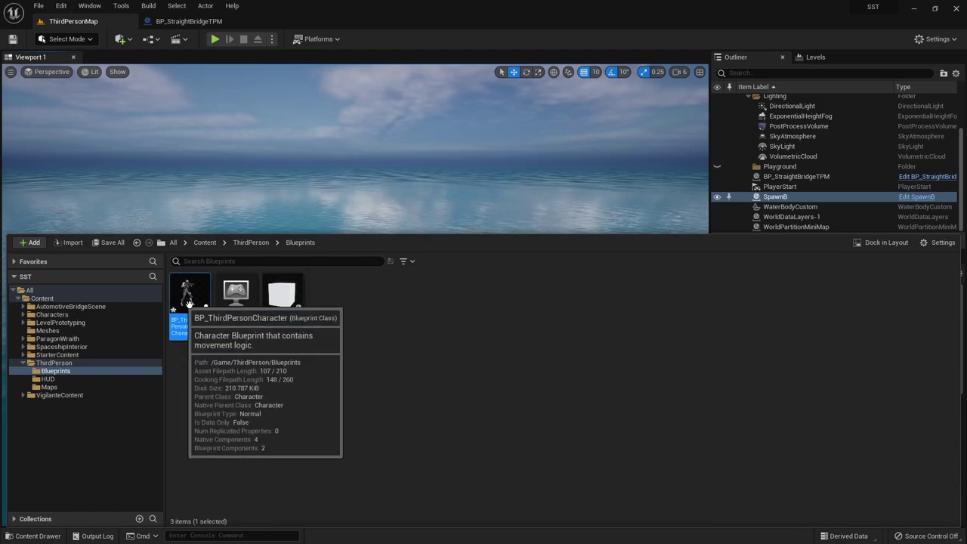
double_click(189, 298)
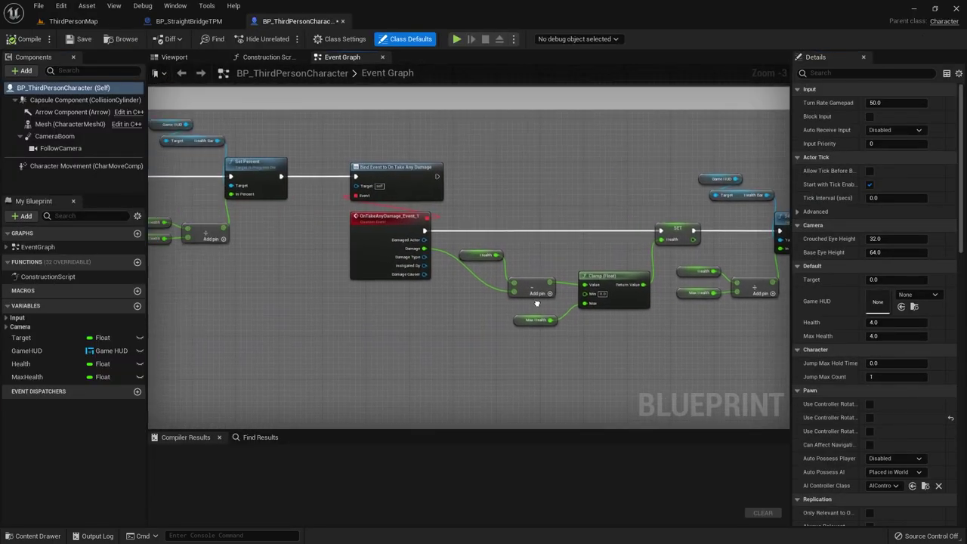
- Attach a Play Sound 2D node to Set Percent's exec output beside the Health Bar nodes
scroll(614, 332, "down", 2)
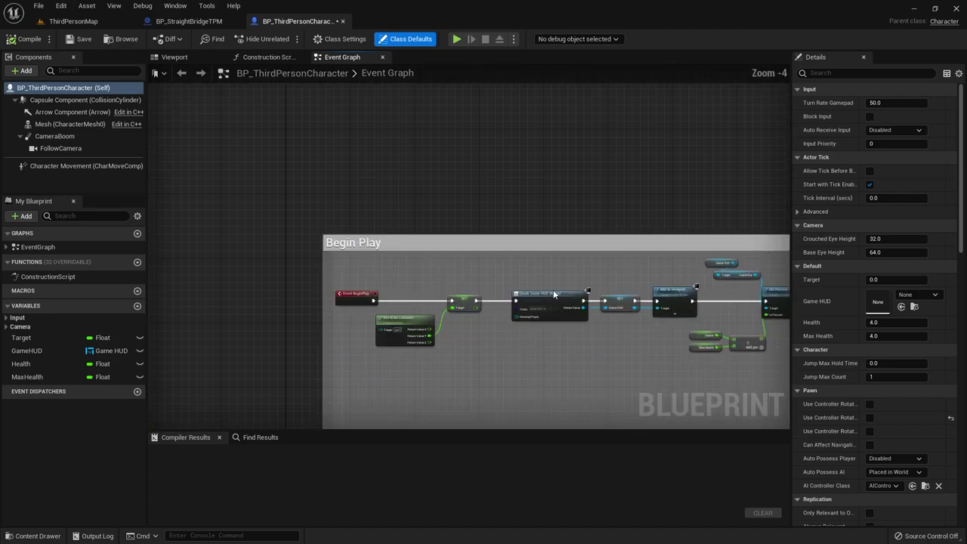
scroll(699, 322, "up", 6)
right_click_drag(698, 322, 607, 168)
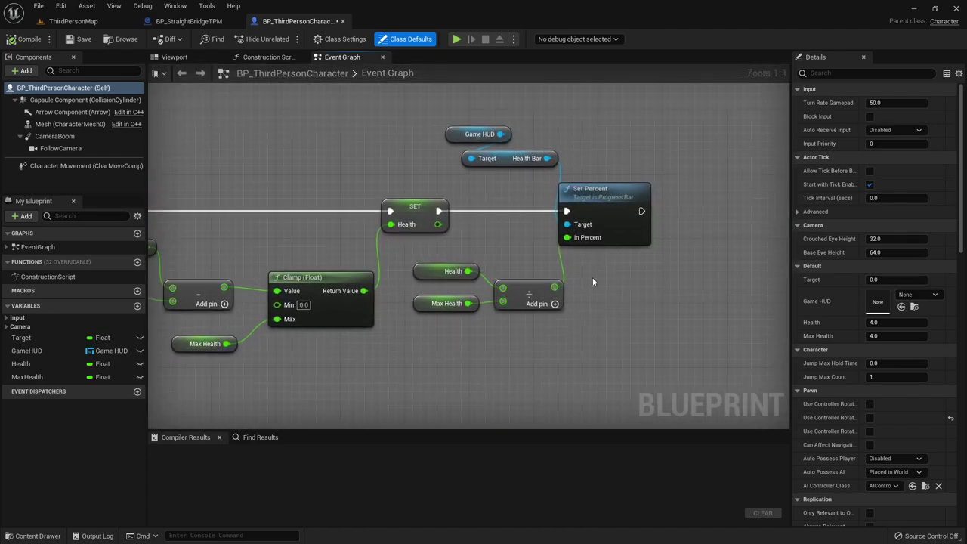
right_click_drag(337, 275, 466, 237)
right_click_drag(351, 323, 384, 281)
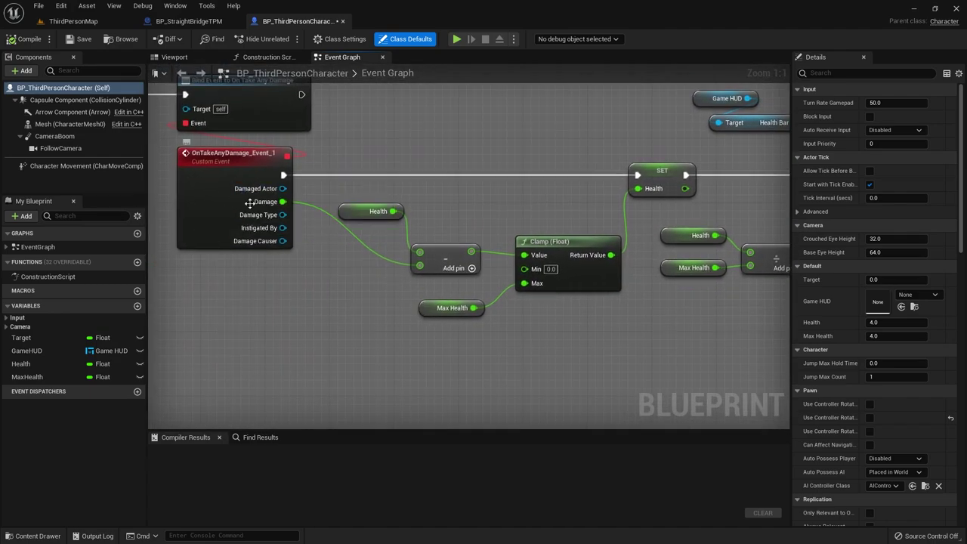
mouse_move(249, 203)
right_mouse_down()
mouse_move(549, 258)
mouse_move(505, 294)
right_mouse_up()
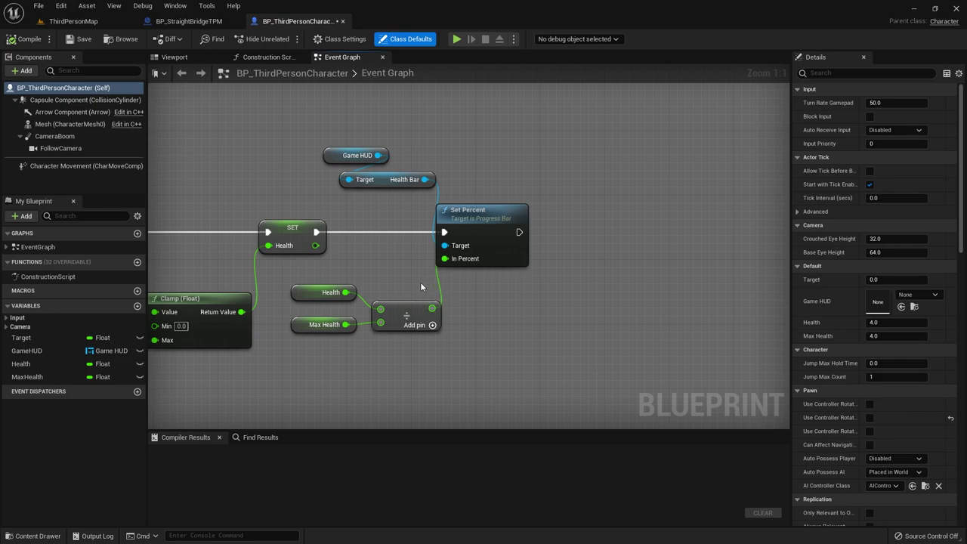
right_click_drag(582, 271, 486, 248)
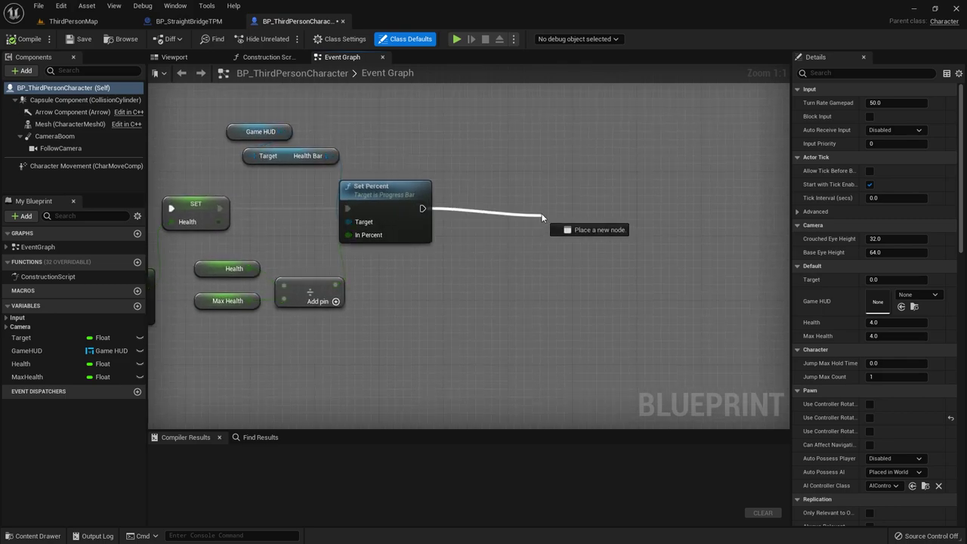
left_click_drag(422, 209, 539, 215)
type("play sou")
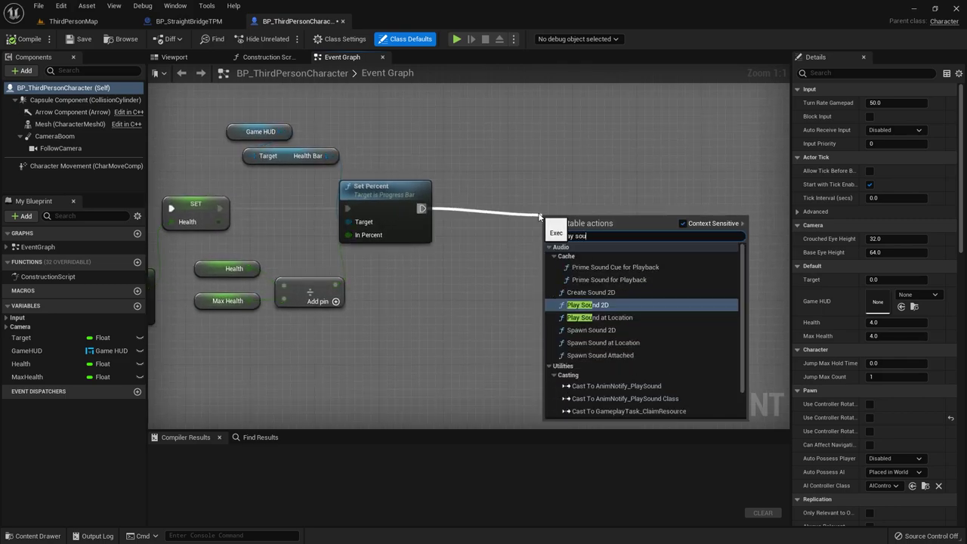
type(" dnd")
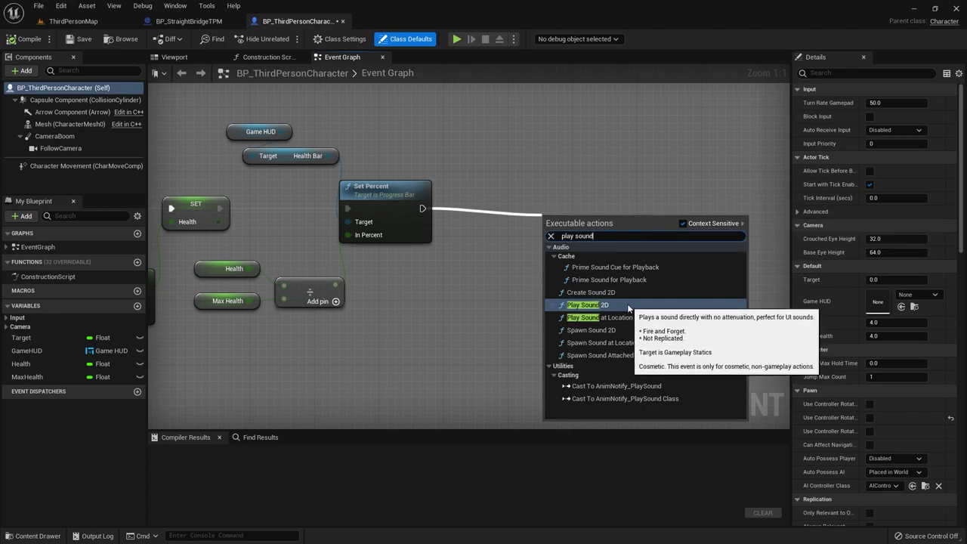
left_click(628, 308)
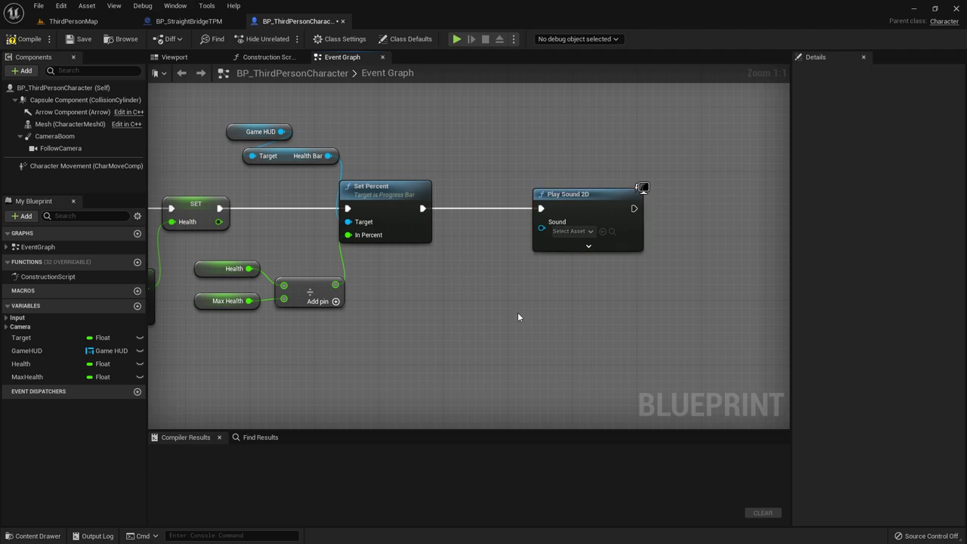
key("ctrl+space")
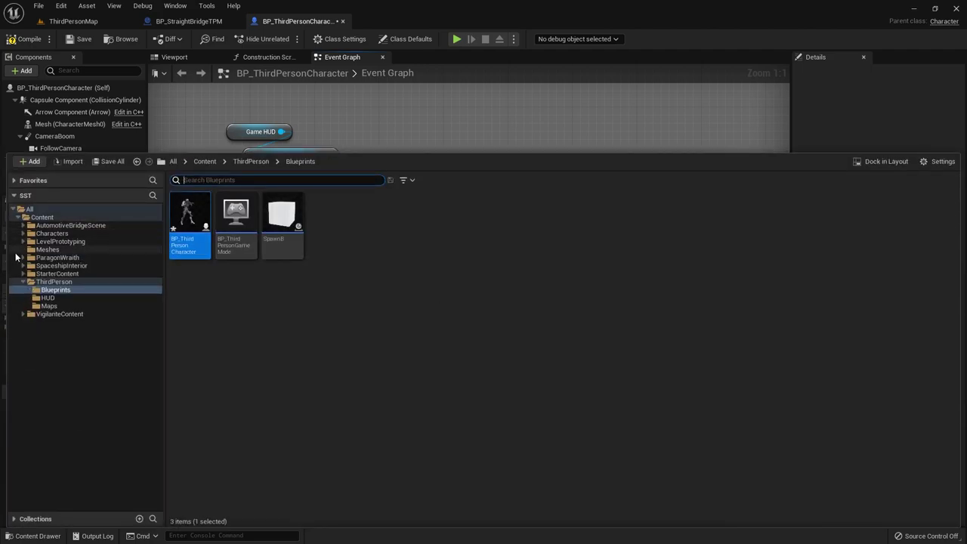
- Browse ParagonWraith/Audio/Cues and preview the Wraith_Effort Attack, Cheer and Death cues
left_click(24, 258)
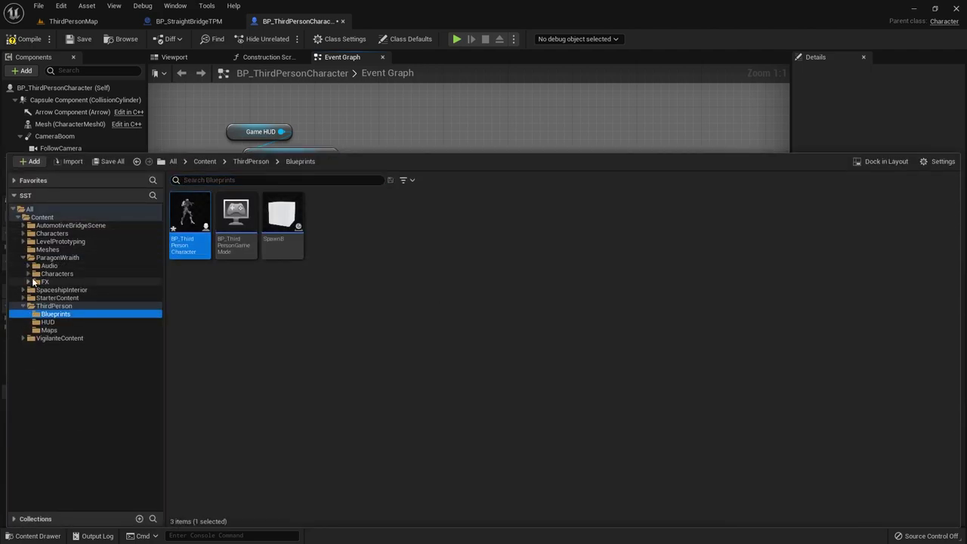
left_click(28, 265)
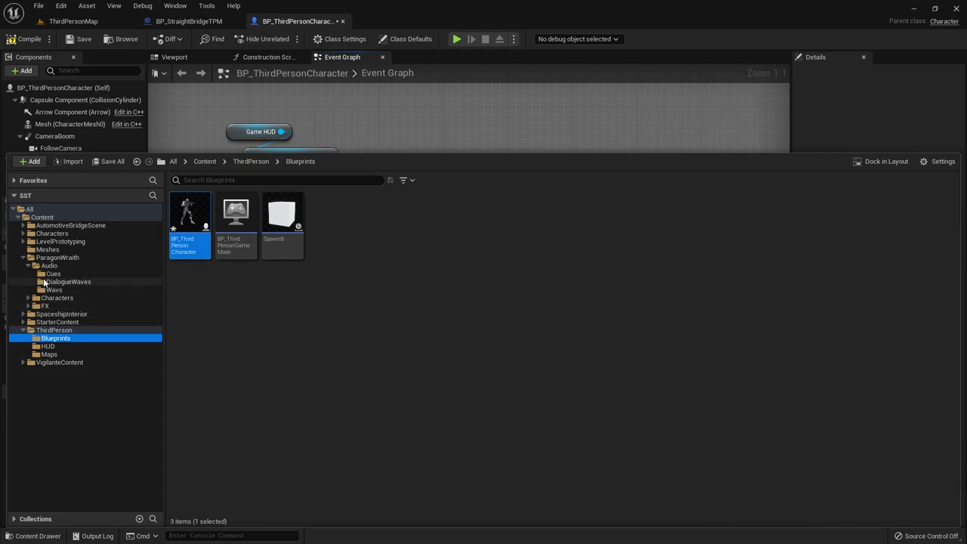
left_click(51, 273)
mouse_move(876, 212)
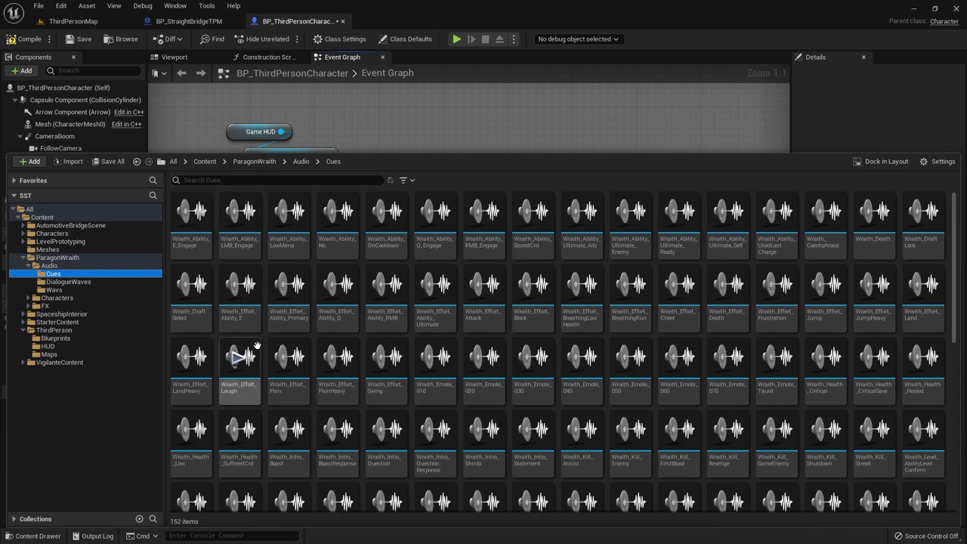
left_click(484, 284)
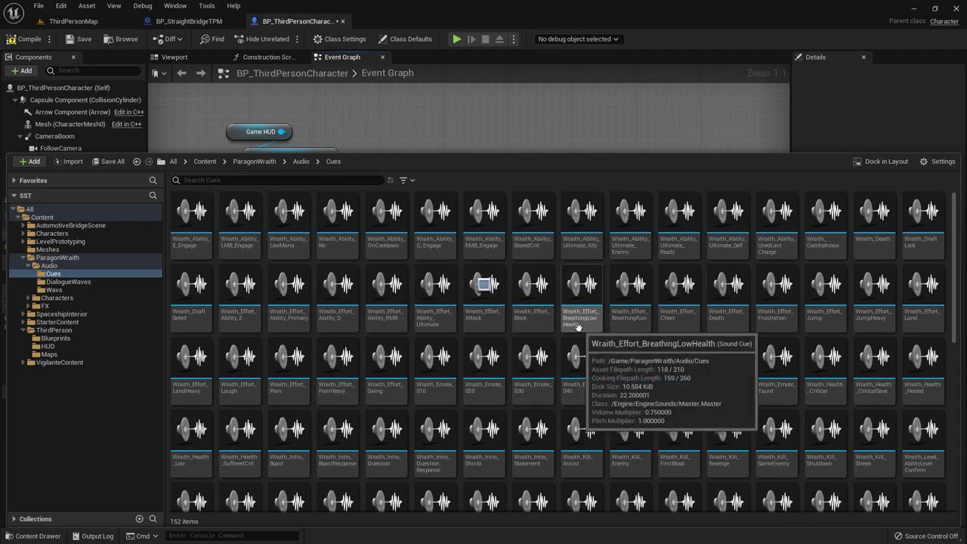
left_click(679, 285)
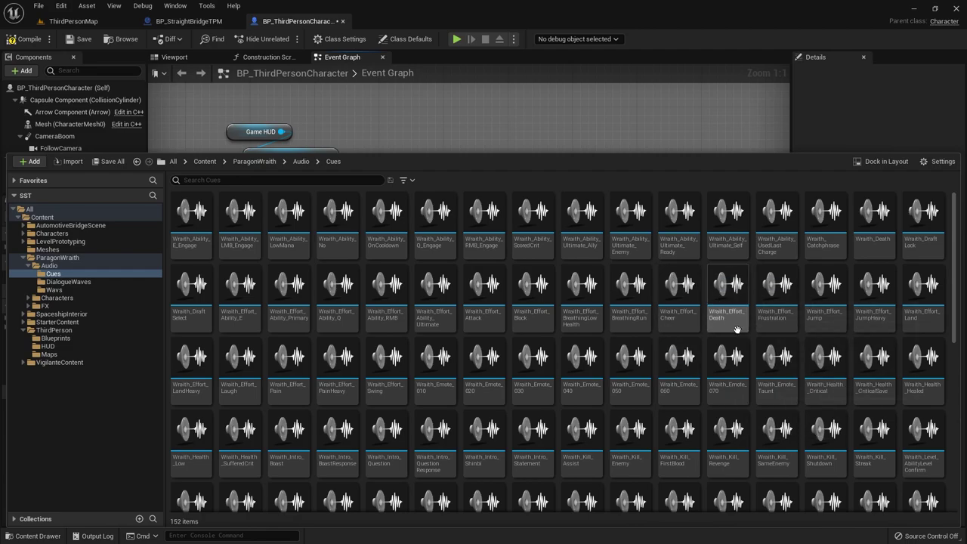
left_click(726, 285)
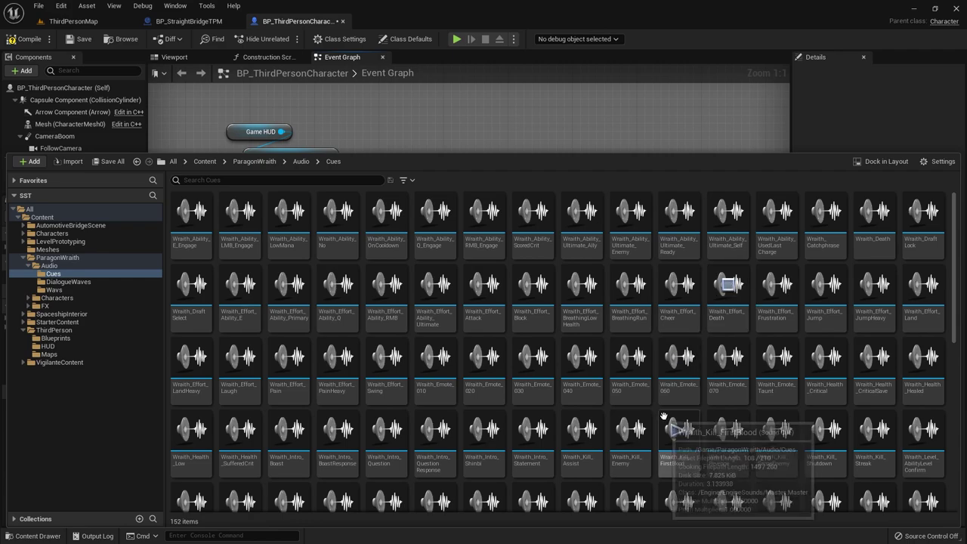
- Copy Wraith_Effort_Death's name and assign it as the Play Sound 2D node's Sound
left_click(726, 318)
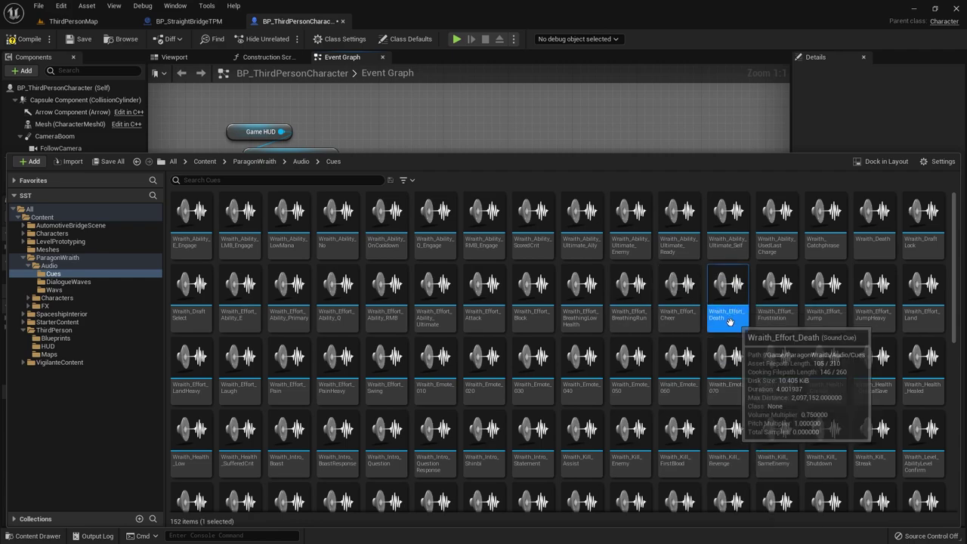
left_click(723, 324)
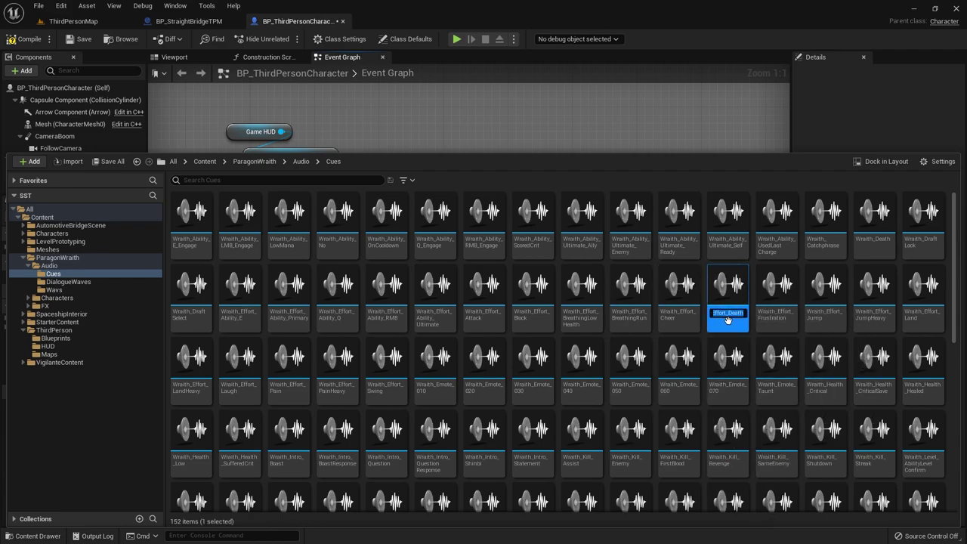
left_click(635, 152)
left_click(572, 232)
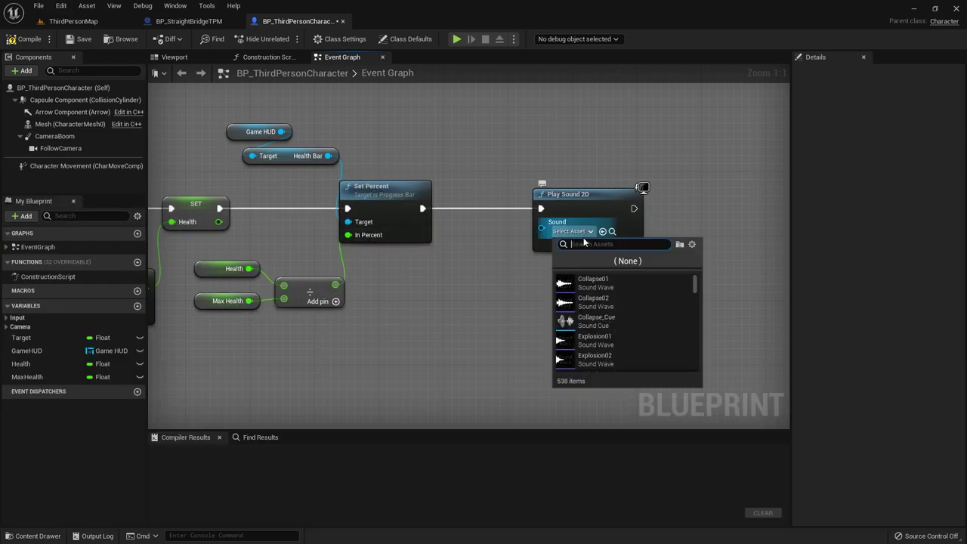
type("Wraith_Effort_Death")
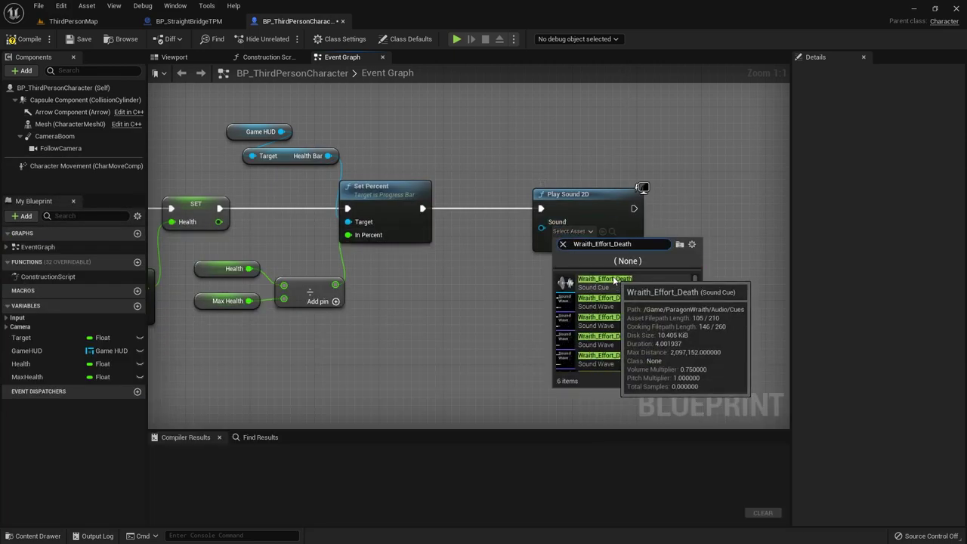
left_click(607, 281)
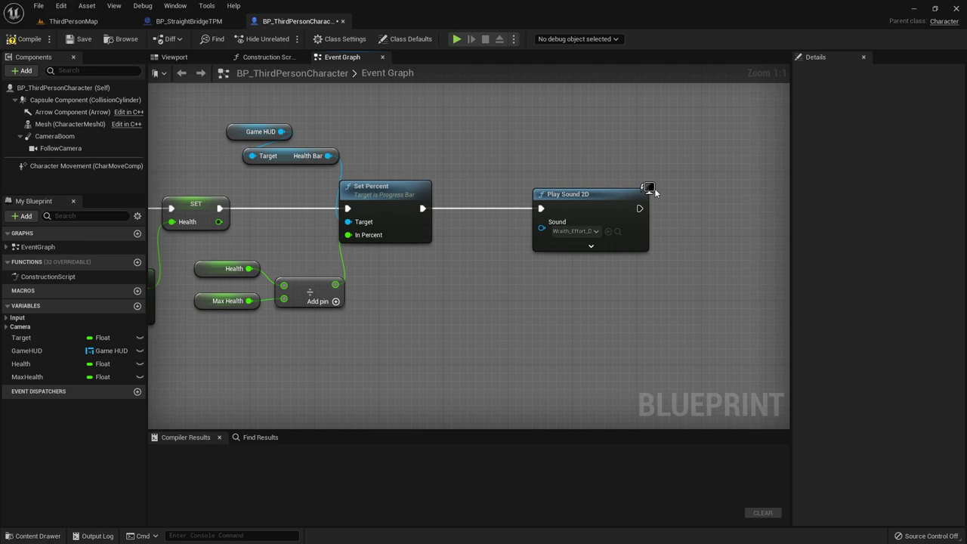
left_click(617, 232)
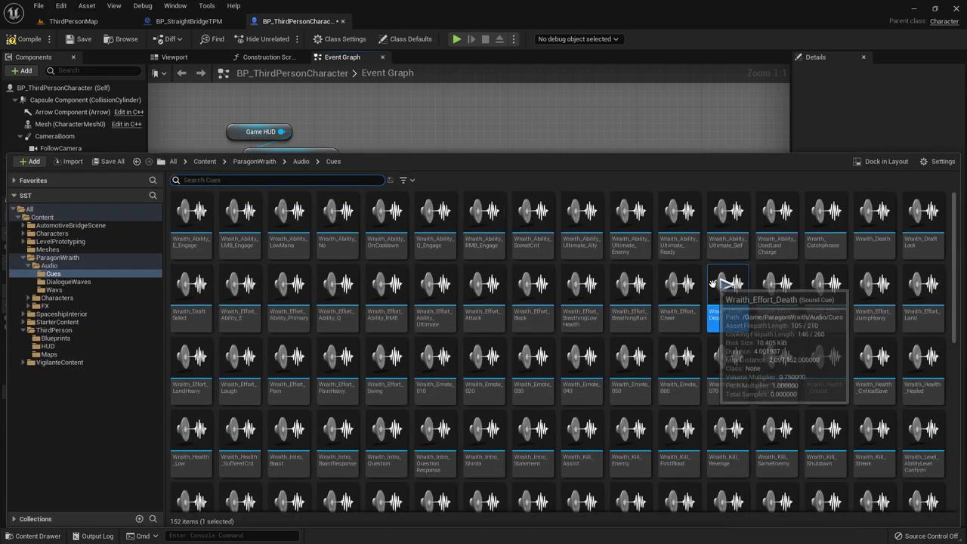
- Open the Wraith_Effort_Death sound cue, dock its editor, and inspect its Random and Dialogue Player nodes
double_click(712, 284)
mouse_move(181, 98)
left_mouse_down()
mouse_move(400, 36)
mouse_move(399, 21)
left_mouse_up()
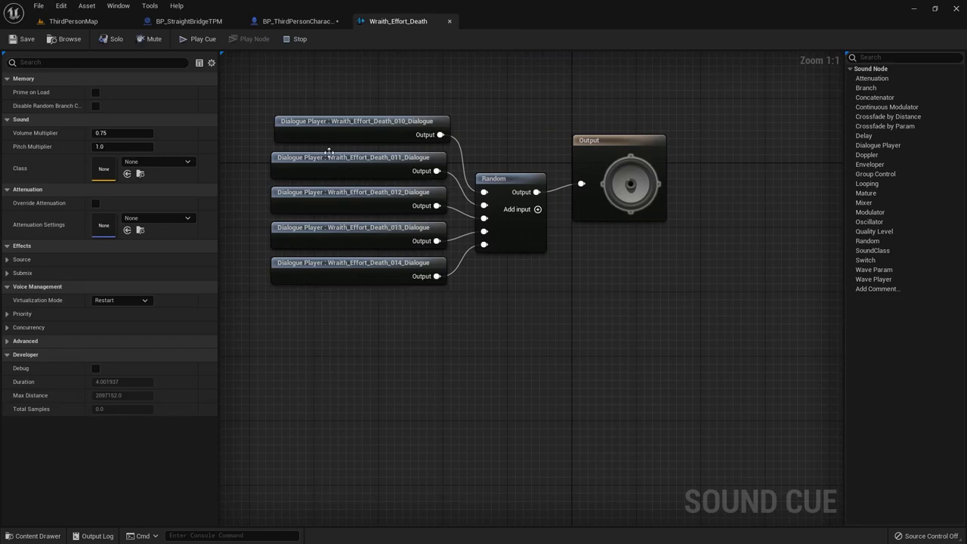
left_click(501, 191)
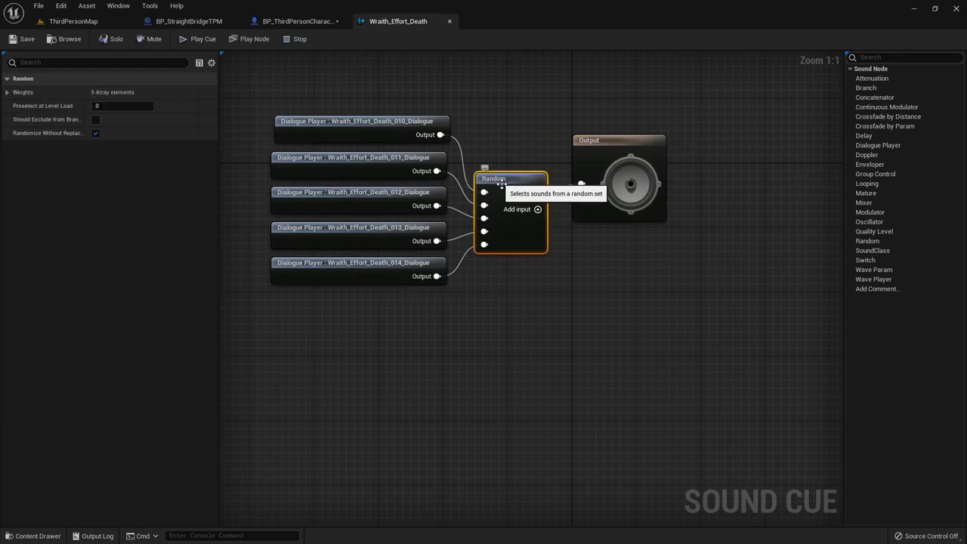
left_click(363, 124)
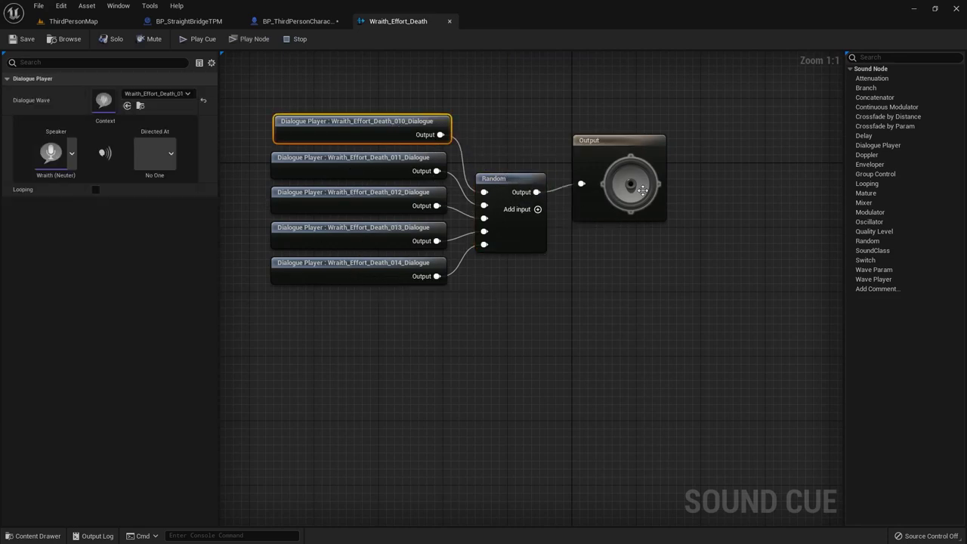
- Play the full Wraith_Effort_Death cue, then go back to the BP_ThirdPersonCharacter graph
left_click(601, 172)
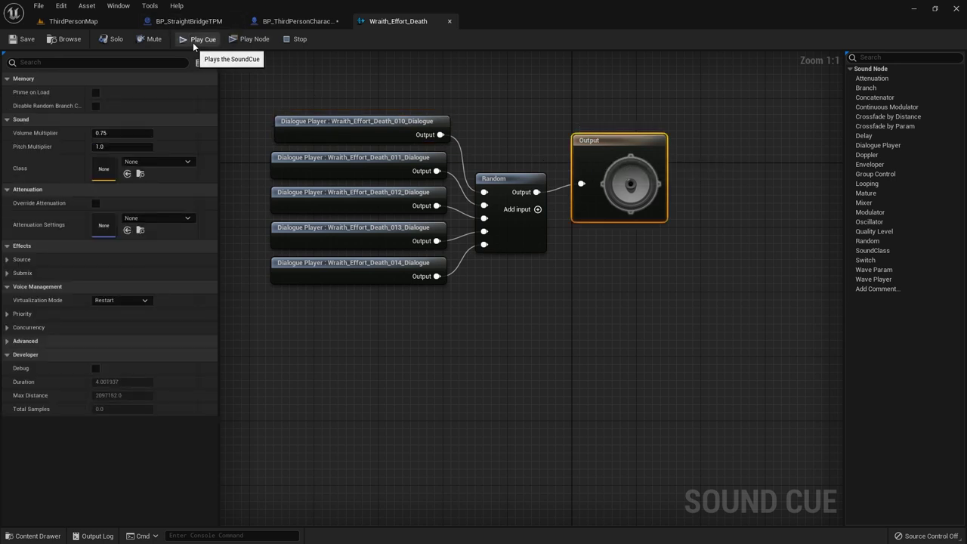
left_click(192, 42)
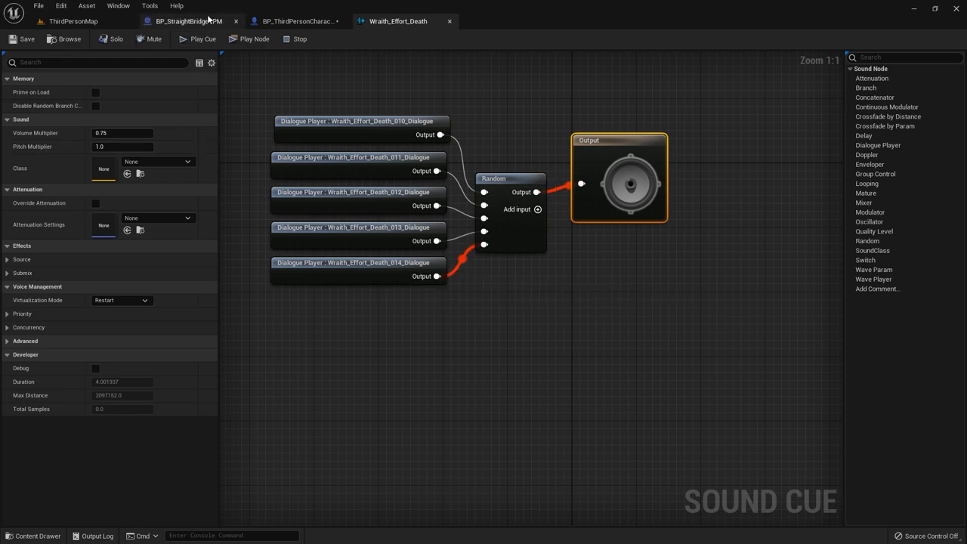
left_click(296, 22)
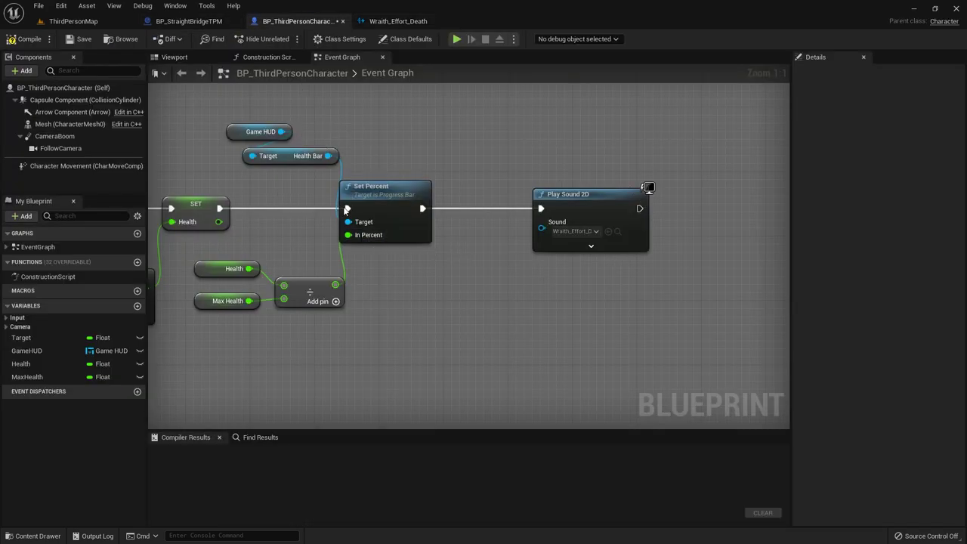
- Compile the BP_ThirdPersonCharacter blueprint
scroll(392, 299, "down", 2)
scroll(484, 344, "down", 2)
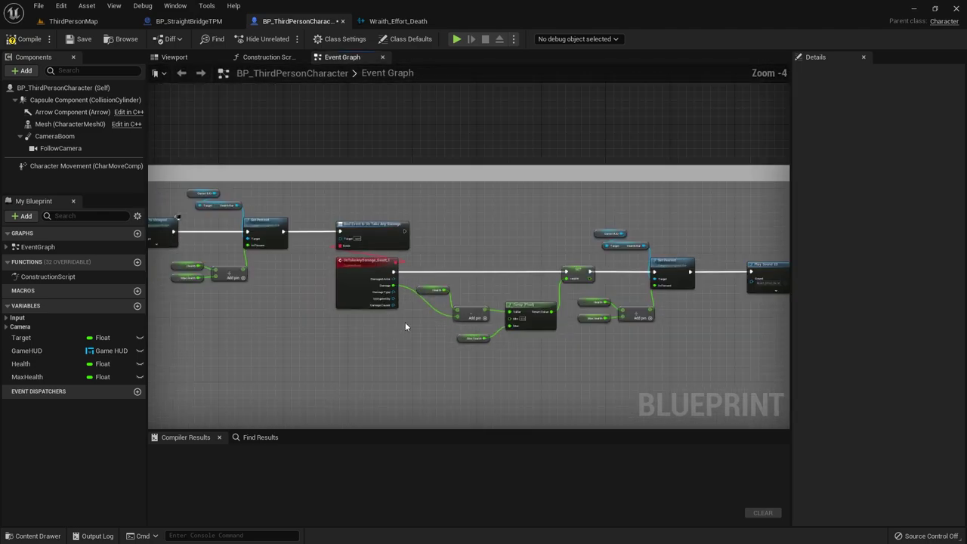
scroll(670, 347, "up", 2)
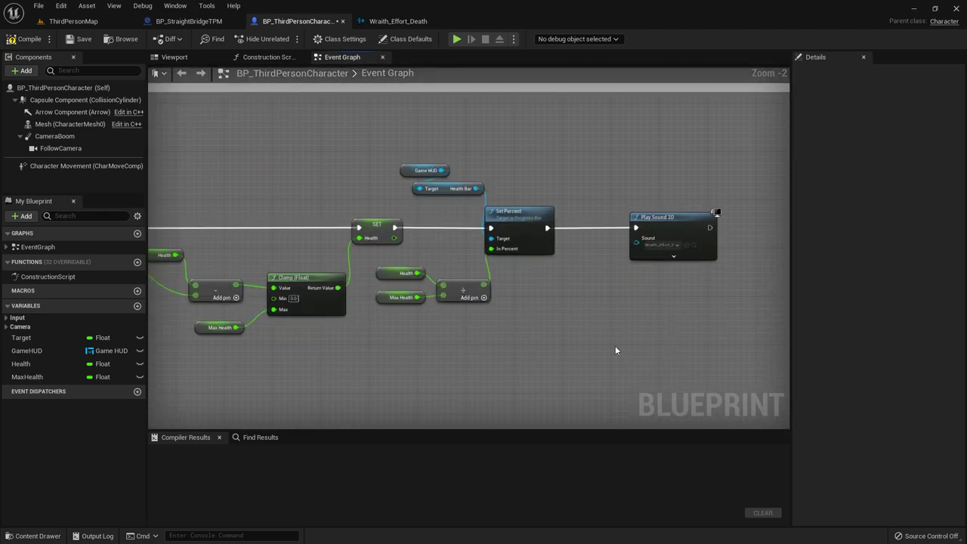
left_click(37, 39)
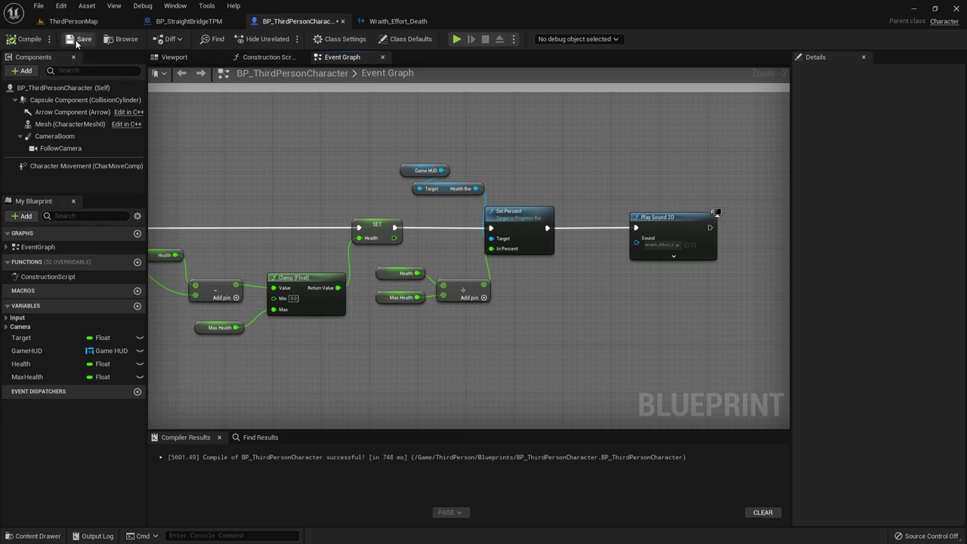
- Play-test ThirdPersonMap on the bridge, then stop the session
left_click(71, 22)
left_click(215, 39)
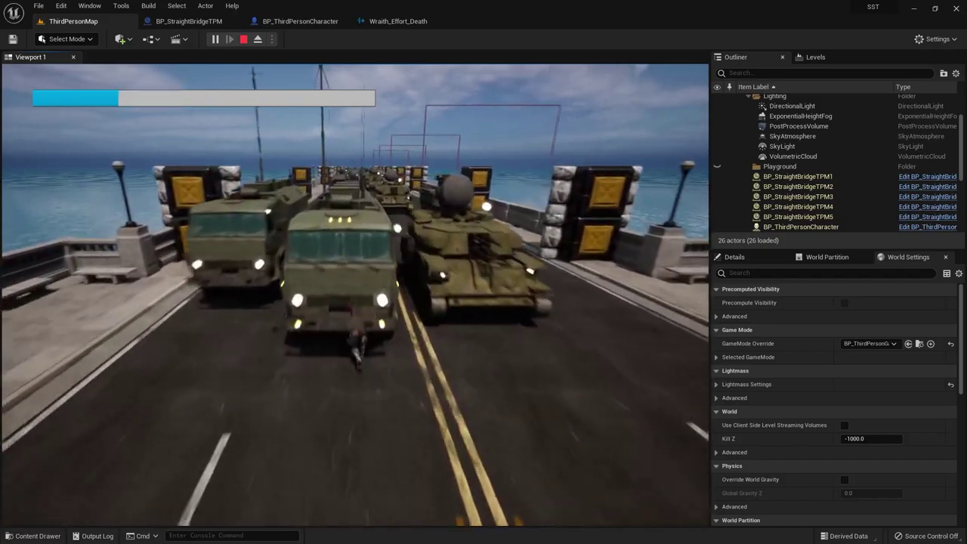
key("Escape")
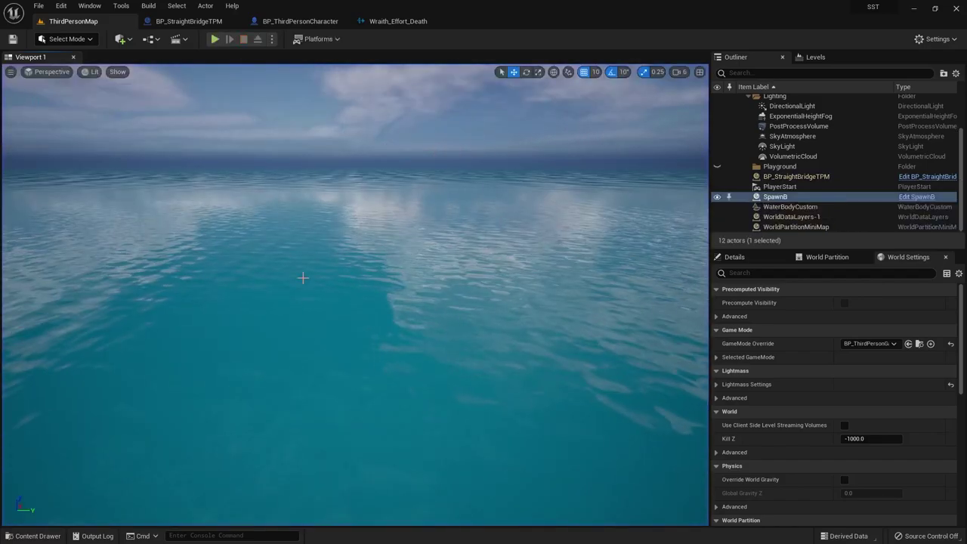
- Switch briefly to BP_StraightBridgeTPM, then back to BP_ThirdPersonCharacter's Event Graph
left_click(181, 20)
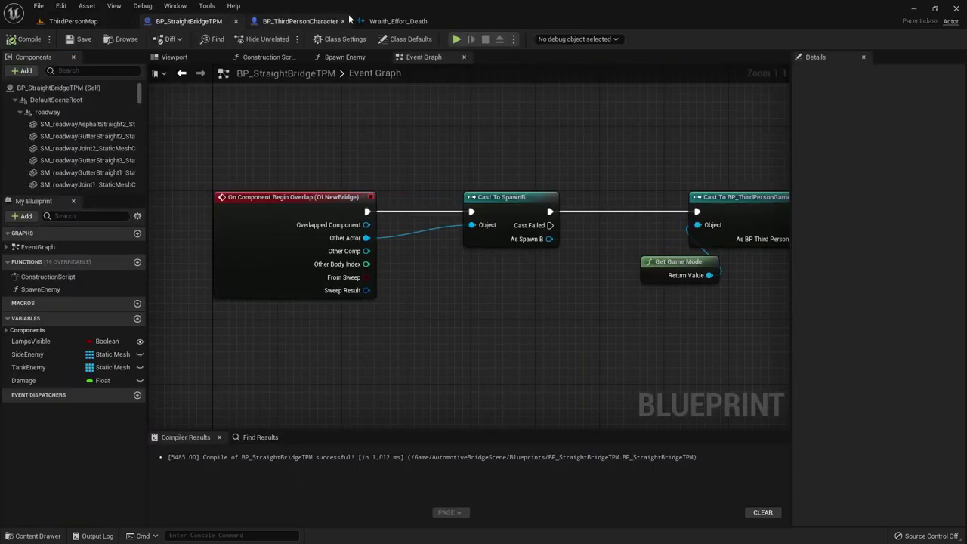
left_click(300, 21)
scroll(302, 123, "down", 3)
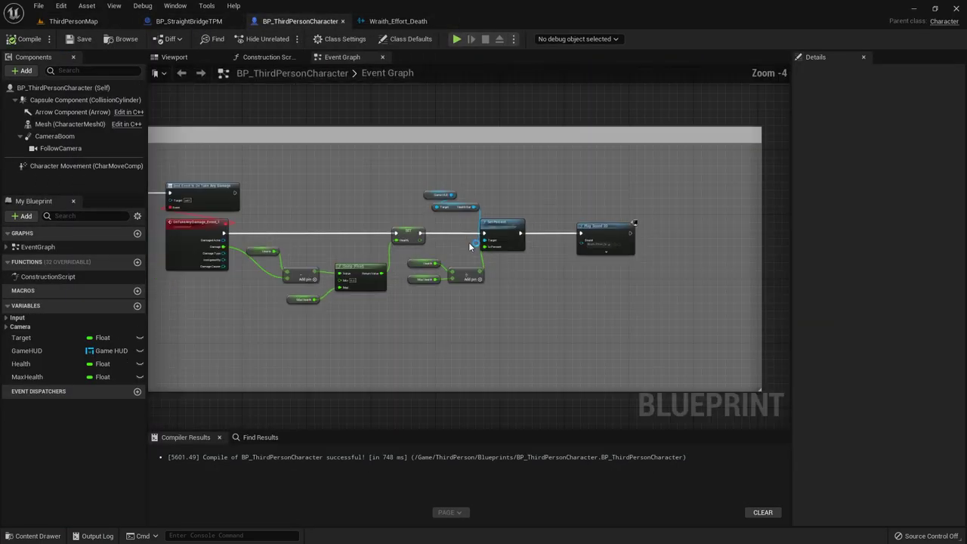
scroll(522, 268, "up", 1)
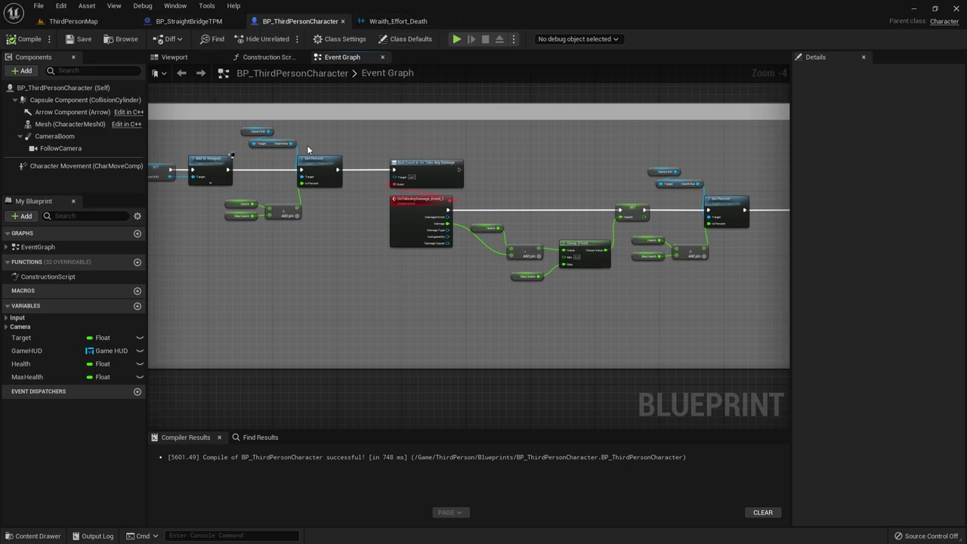
- Pan the Event Graph past the damage event nodes to the Begin Play section
scroll(307, 145, "up", 4)
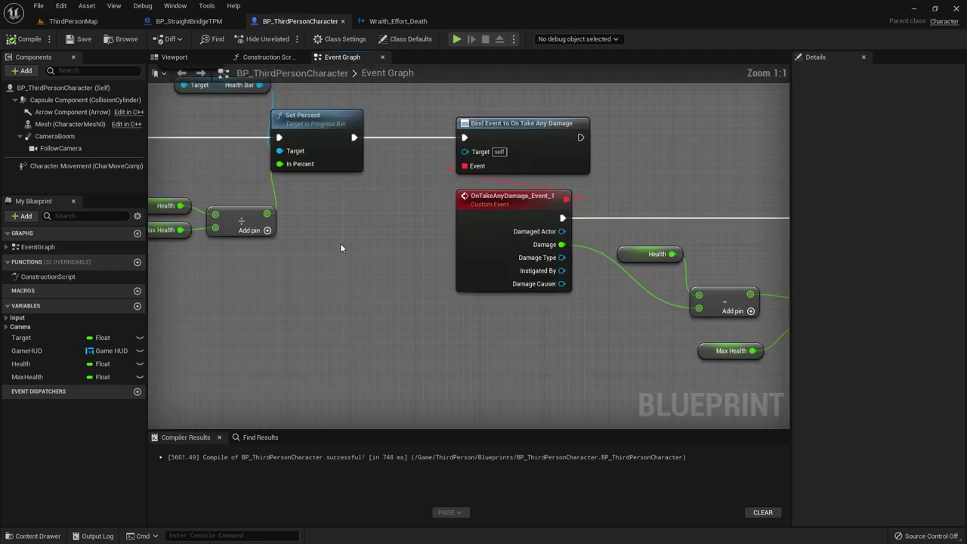
right_click_drag(340, 243, 582, 307)
scroll(377, 360, "down", 3)
right_click_drag(377, 365, 680, 341)
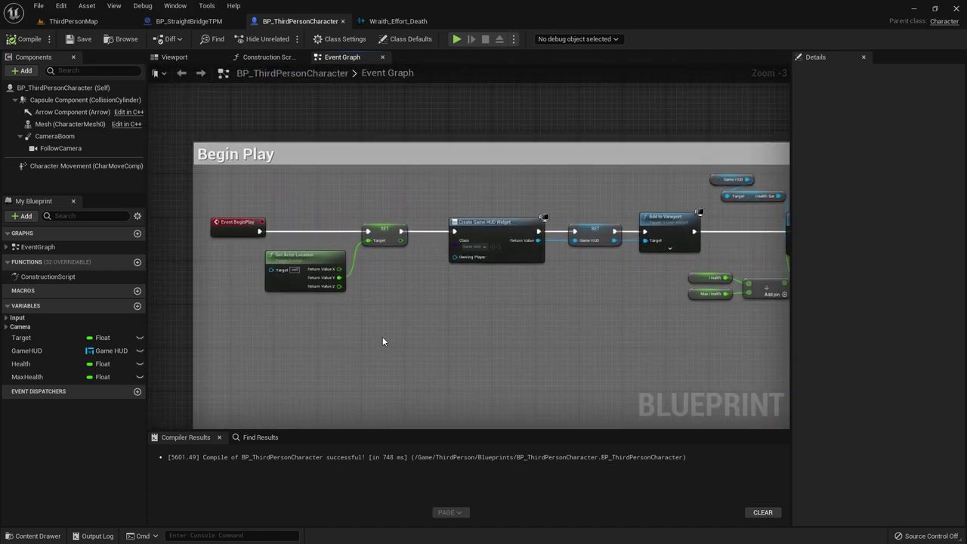